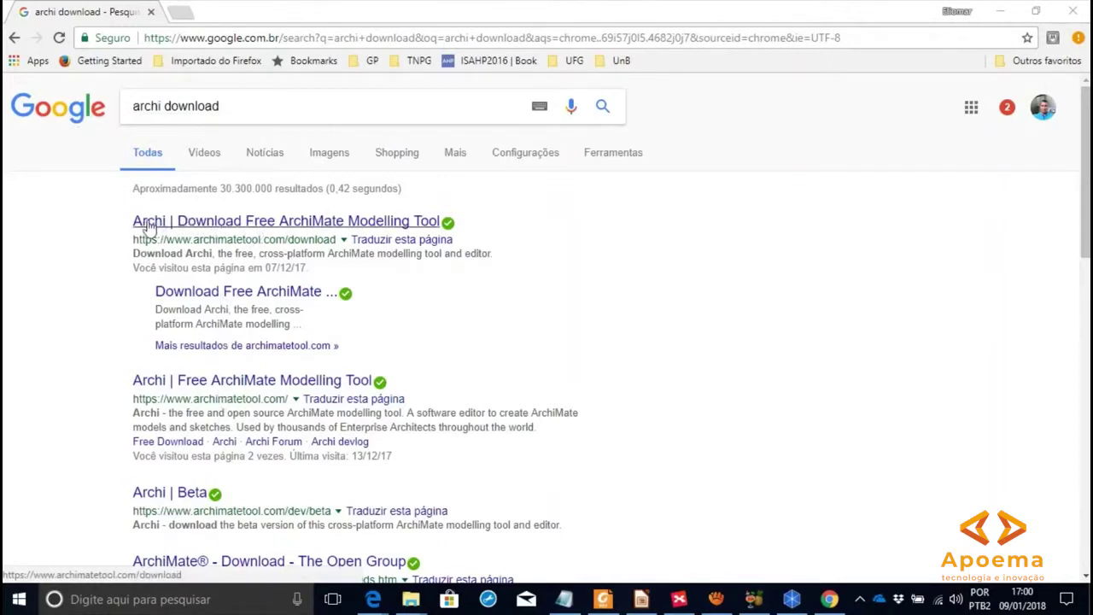
- Open the Archi download page from the search results and review the Windows, Mac OS X and Linux download options
click(323, 224)
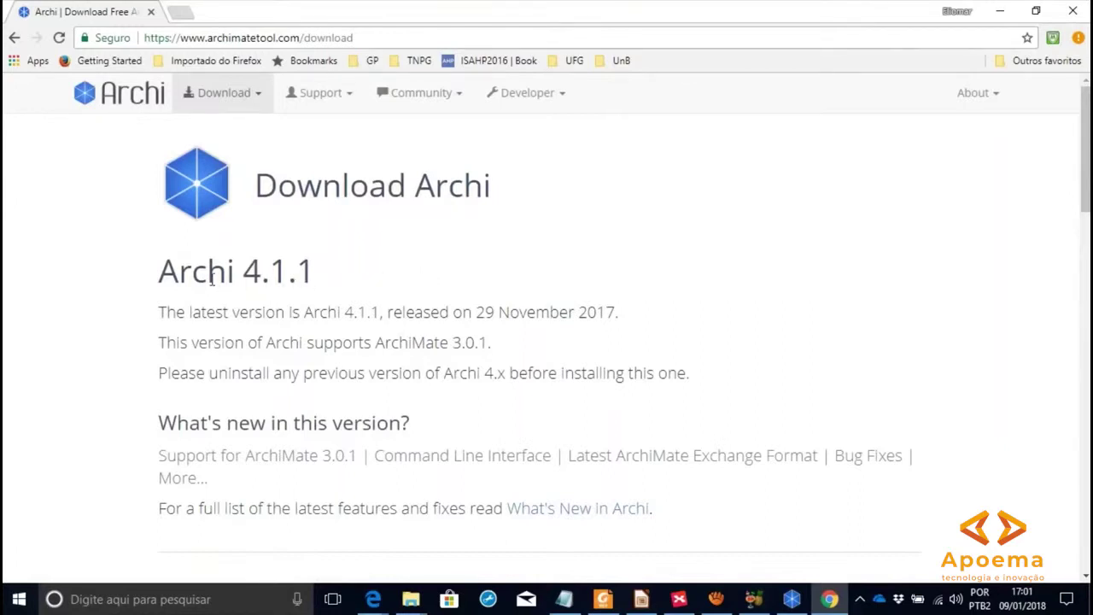
drag(1086, 149, 1084, 245)
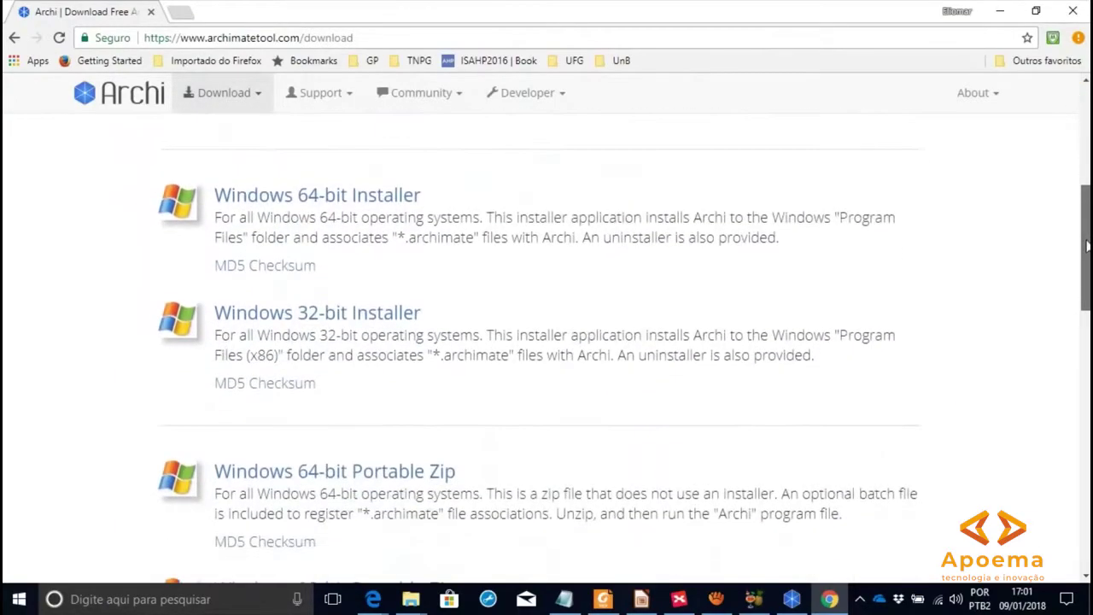
click(270, 203)
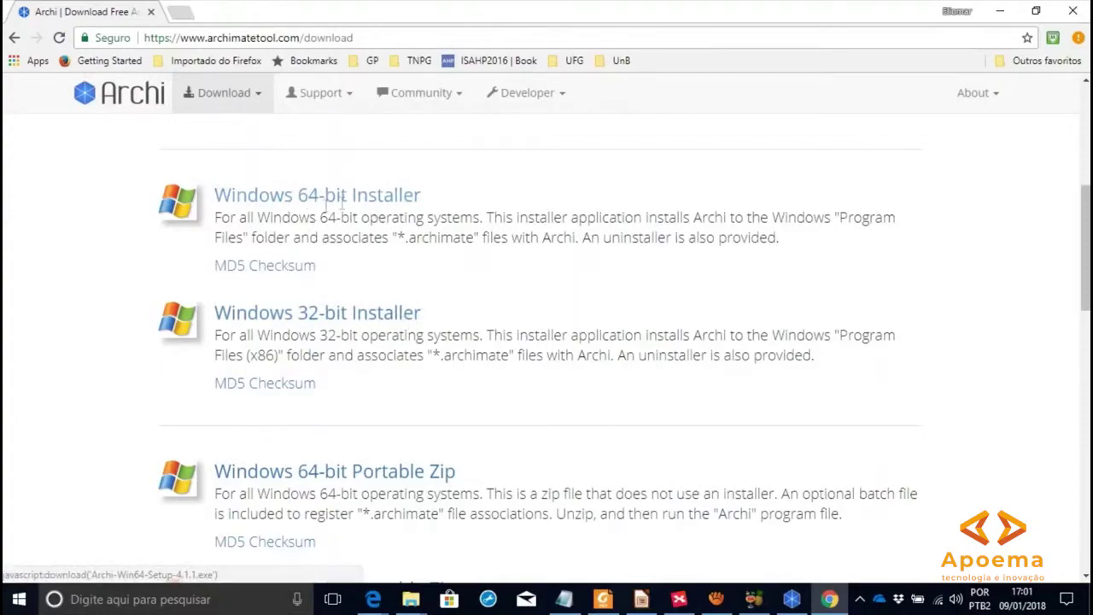
drag(1087, 248, 1086, 295)
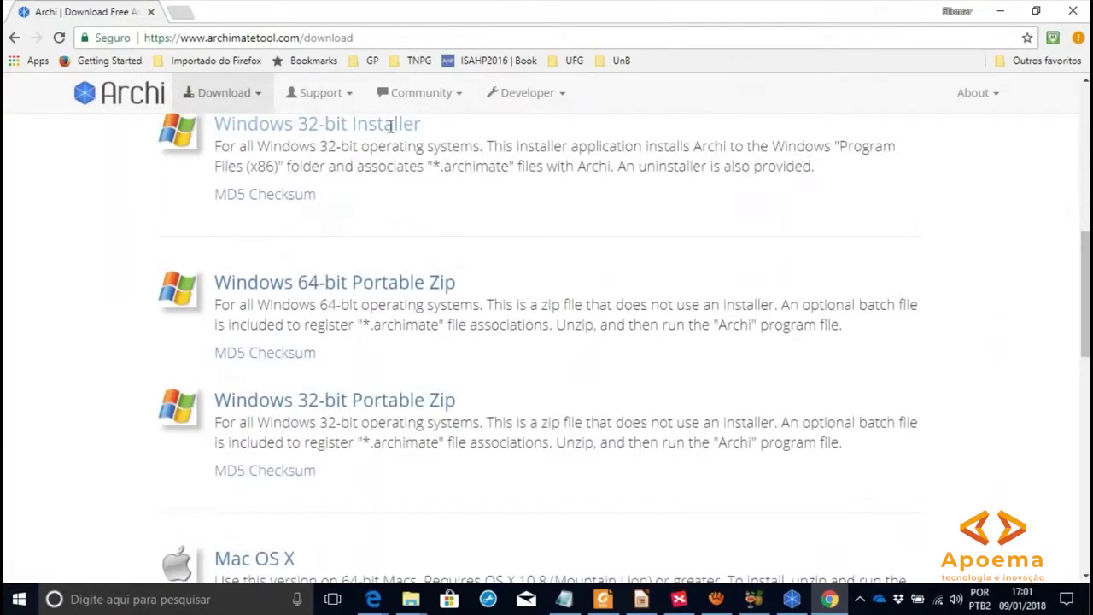
scroll(1083, 337, up, 3)
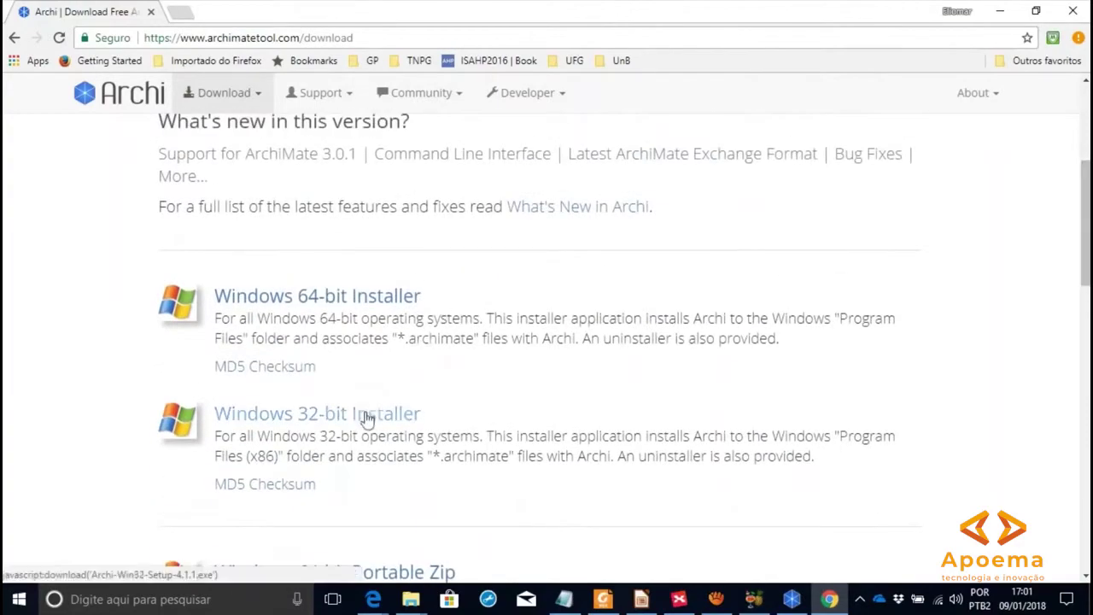
scroll(1086, 256, down, 2)
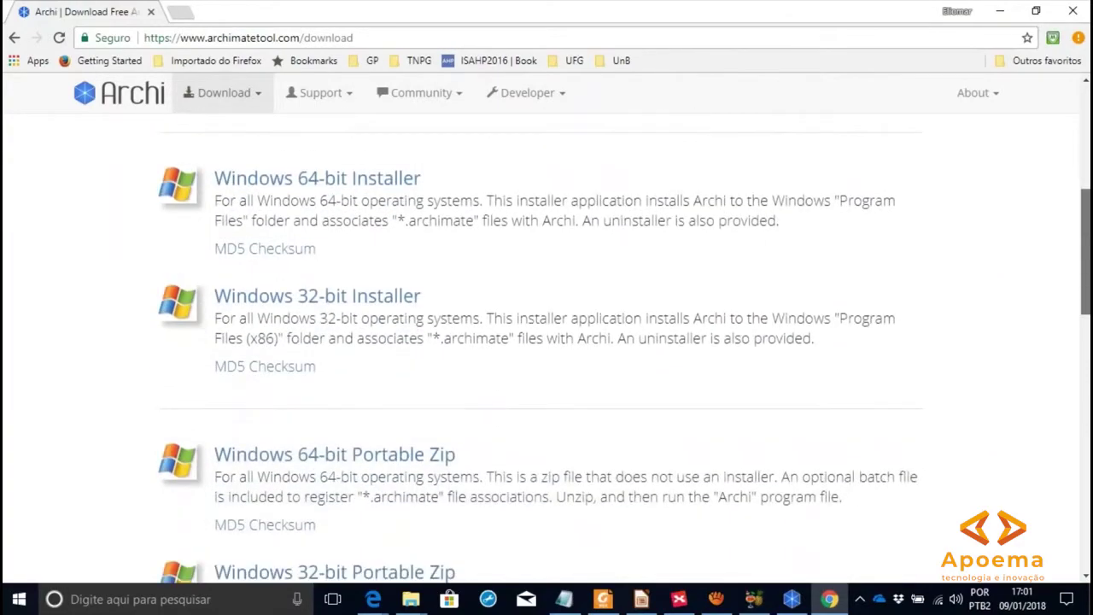
scroll(624, 342, down, 3)
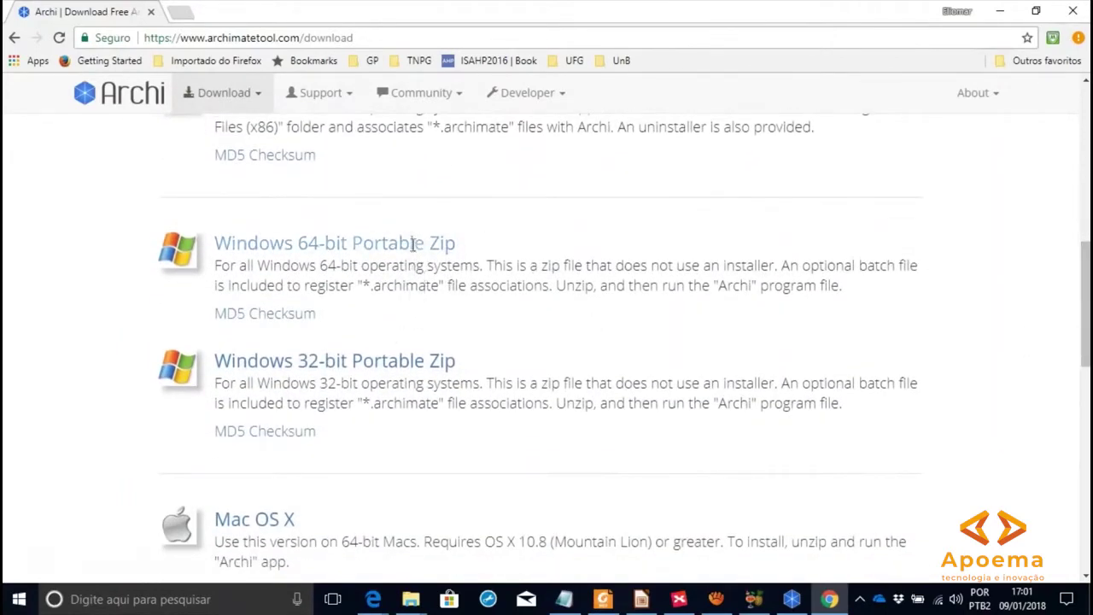
drag(1086, 316, 1086, 389)
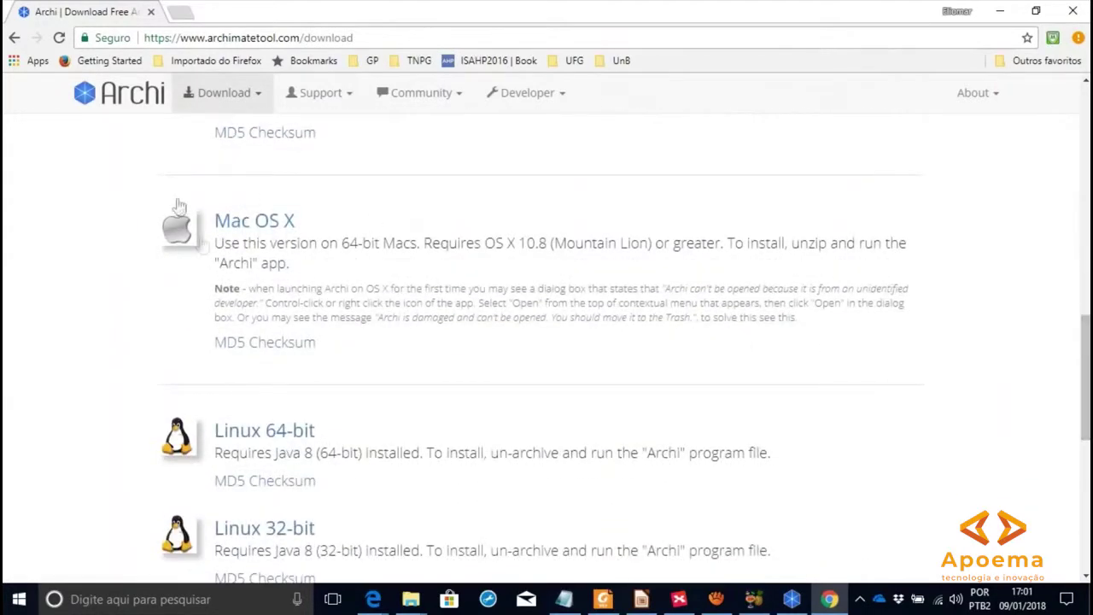
scroll(1088, 363, down, 3)
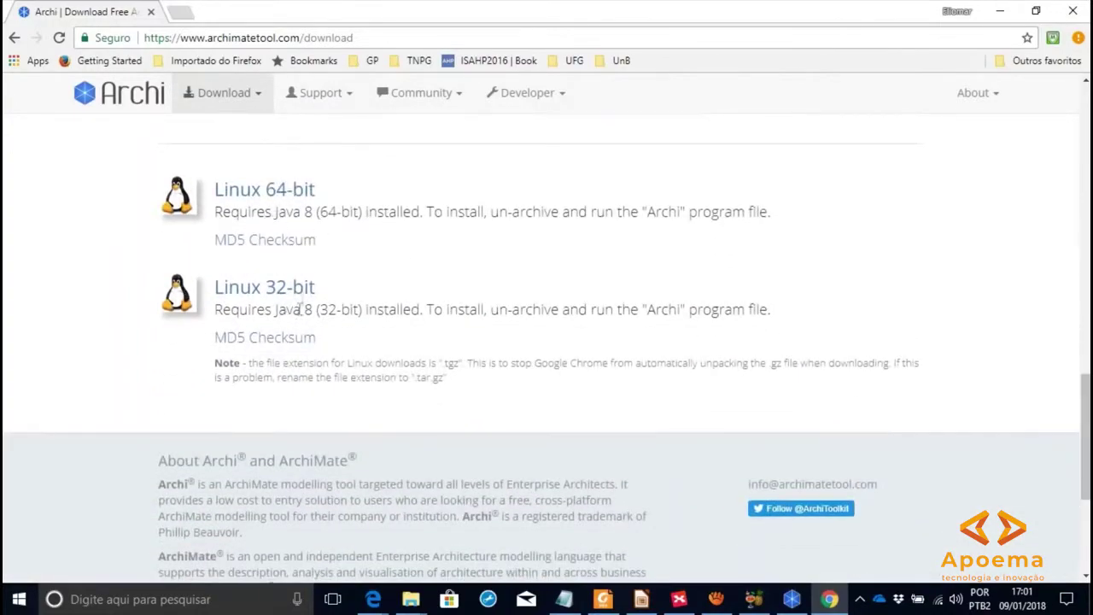
- Start downloading the Windows 64-bit installer of Archi and cancel that download
drag(1086, 401, 1086, 153)
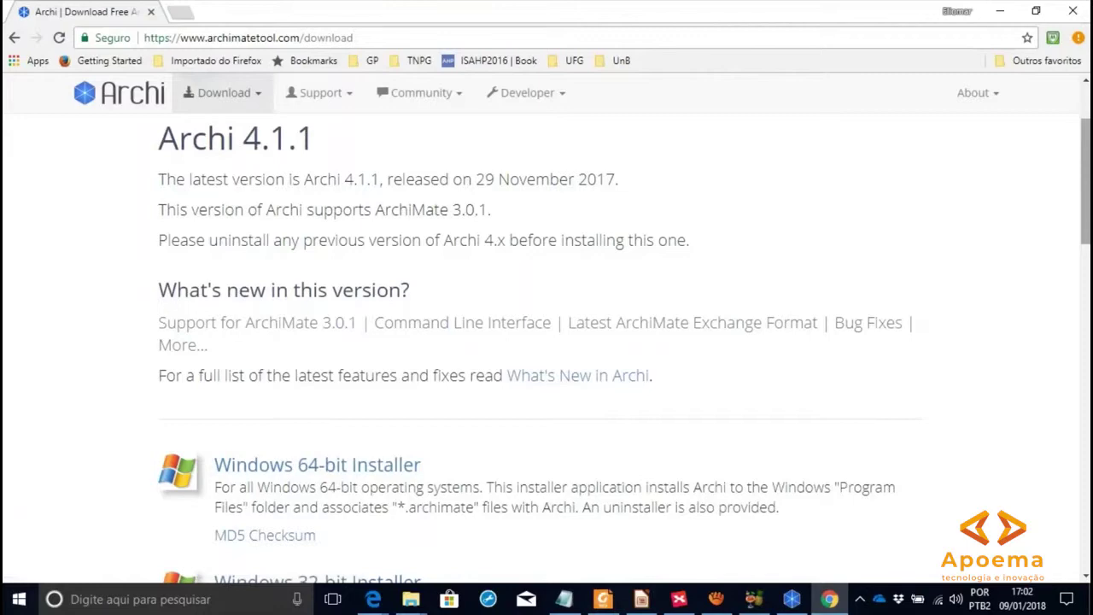
click(342, 465)
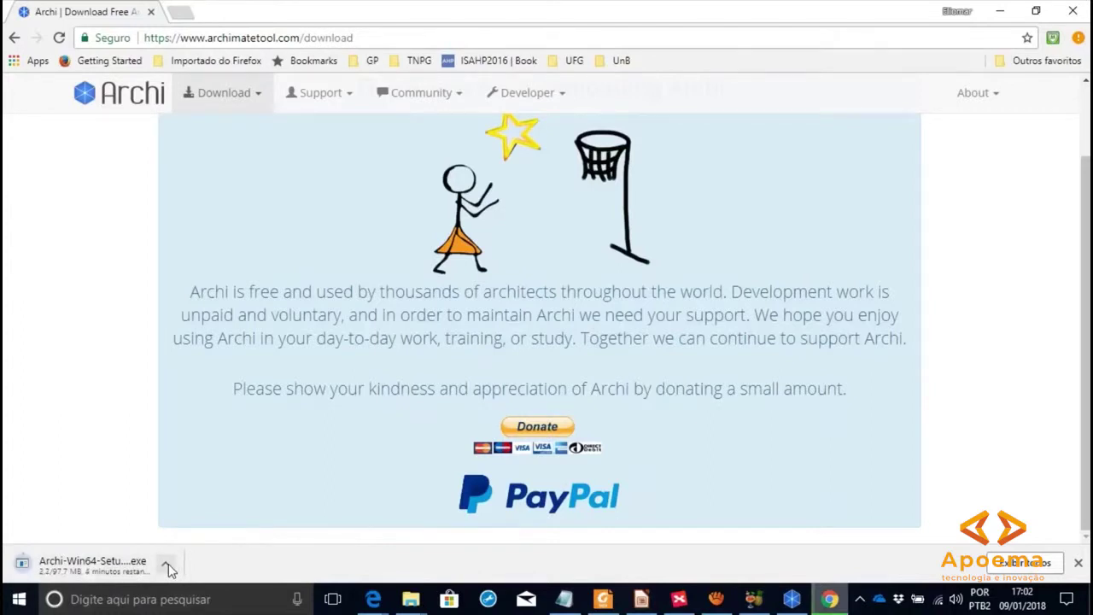
click(167, 564)
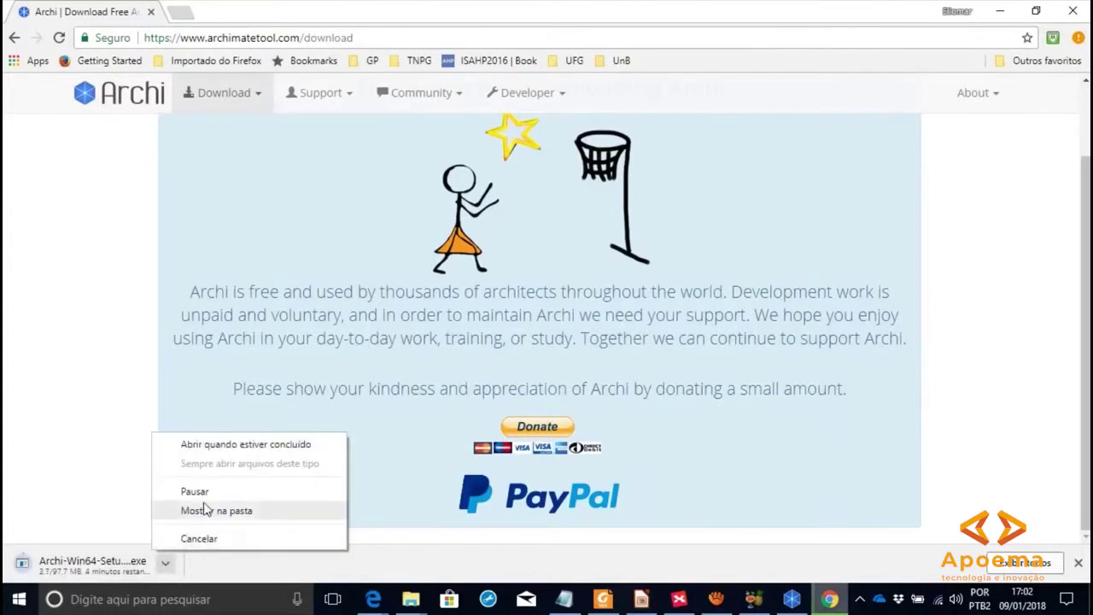
click(208, 539)
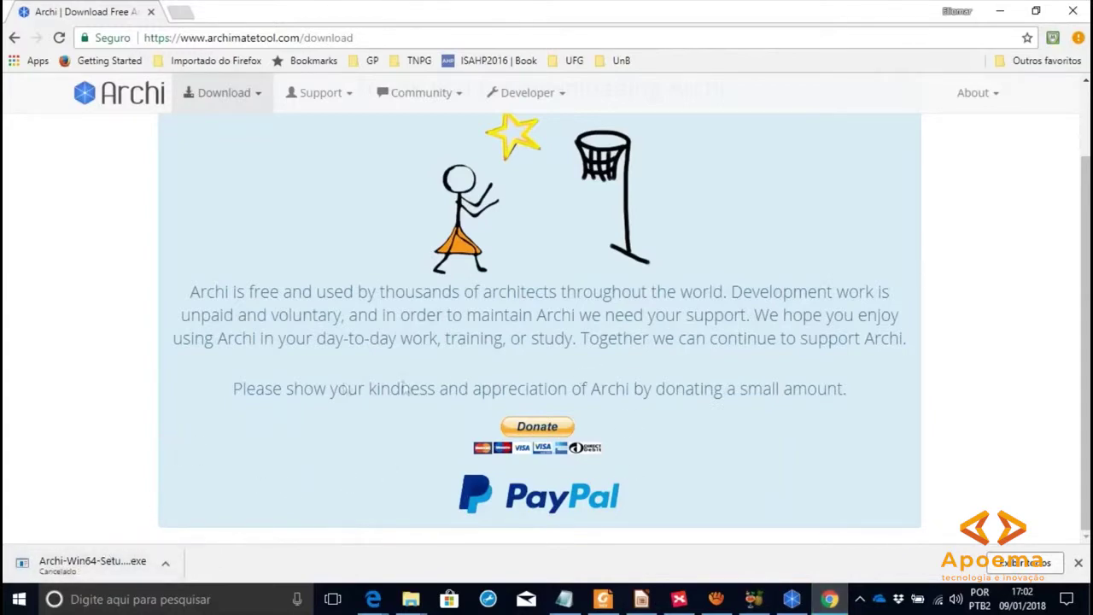
- Go to the Archi home page and look over its introduction to the modelling tool
scroll(512, 404, up, 1)
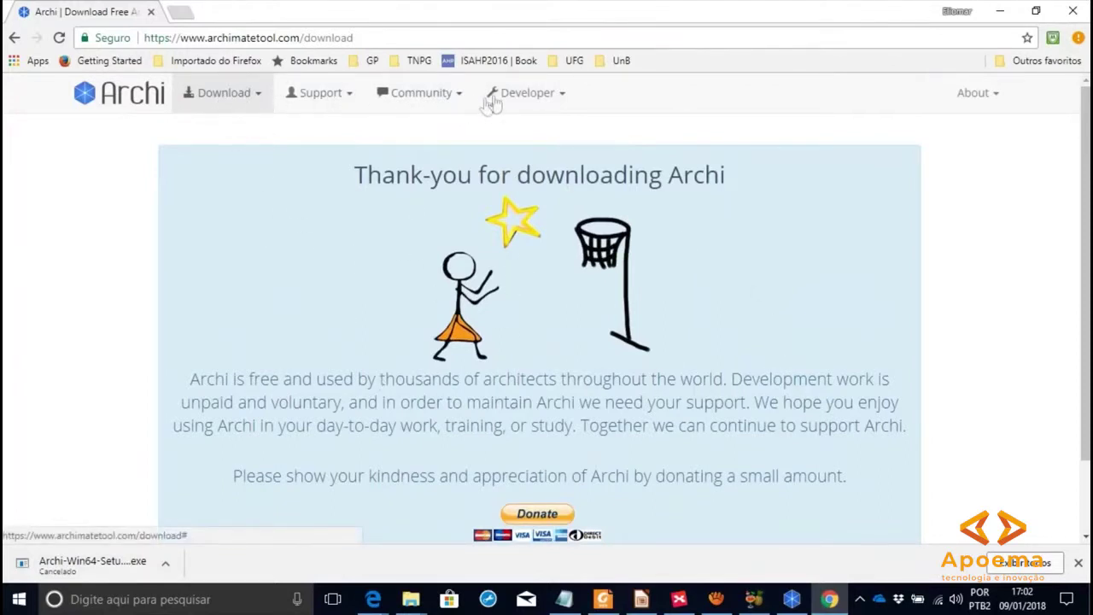
click(119, 101)
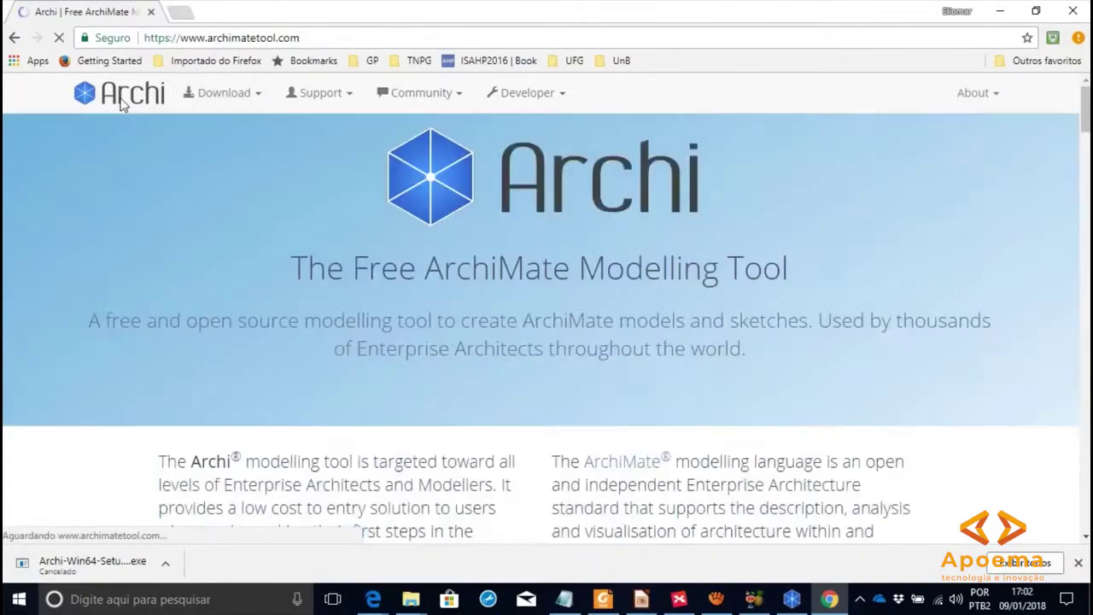
scroll(396, 213, down, 4)
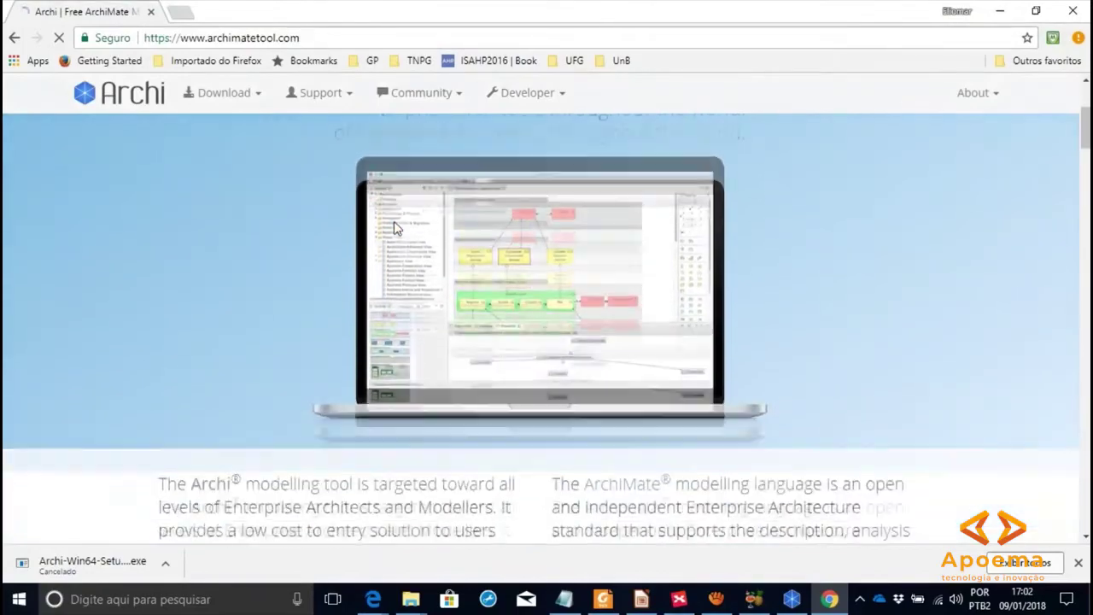
scroll(395, 229, down, 1)
scroll(396, 228, up, 4)
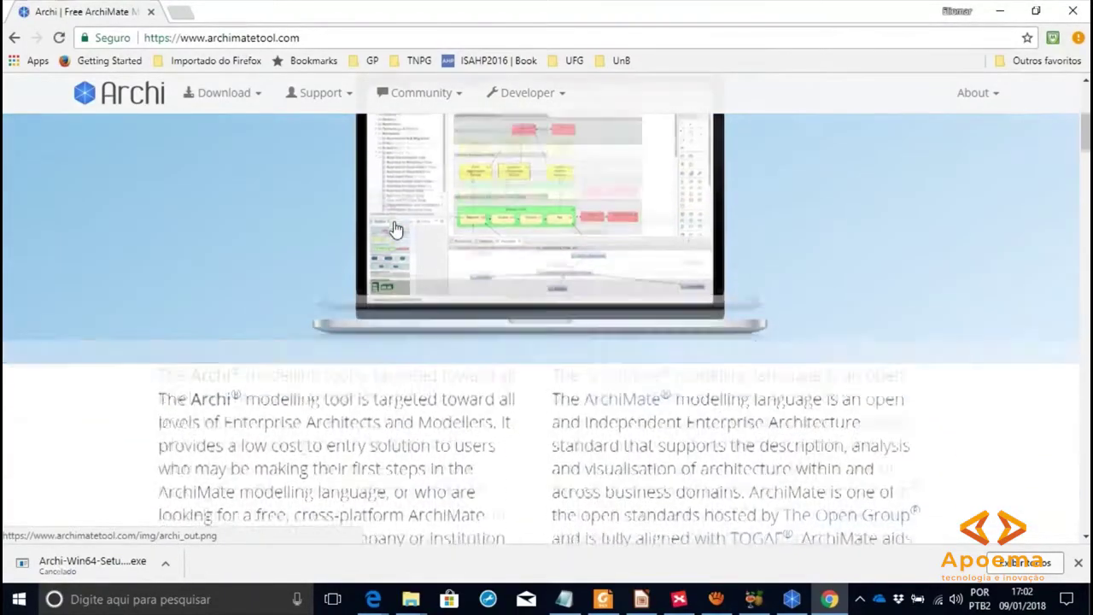
scroll(396, 229, up, 1)
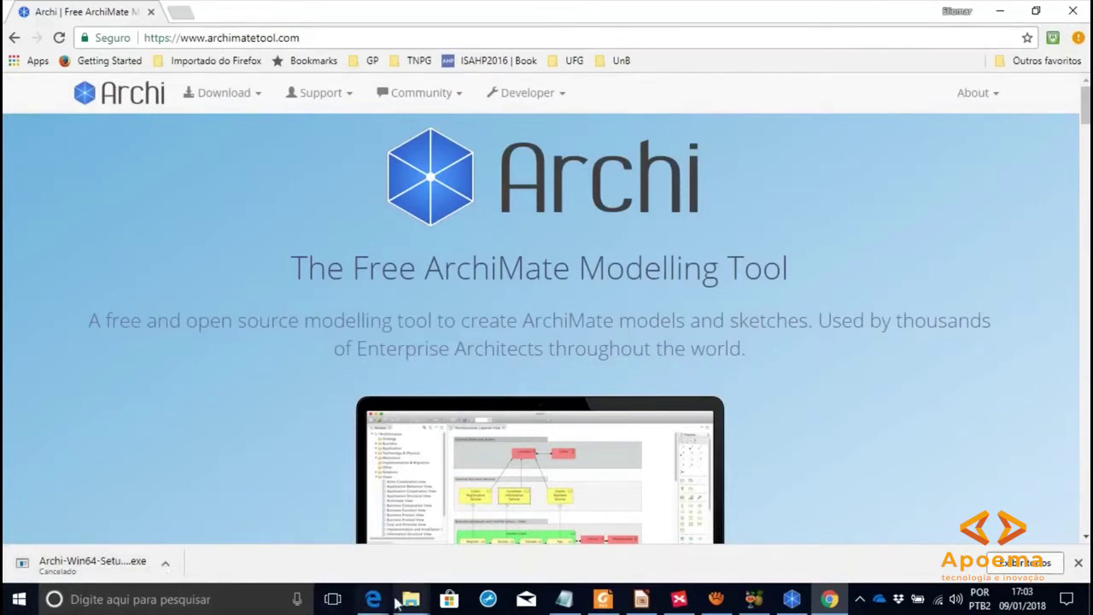
- Switch to the Apps folder in File Explorer and select the Archi-Win64-Setup-4.1.1 installer
mouse_move(409, 603)
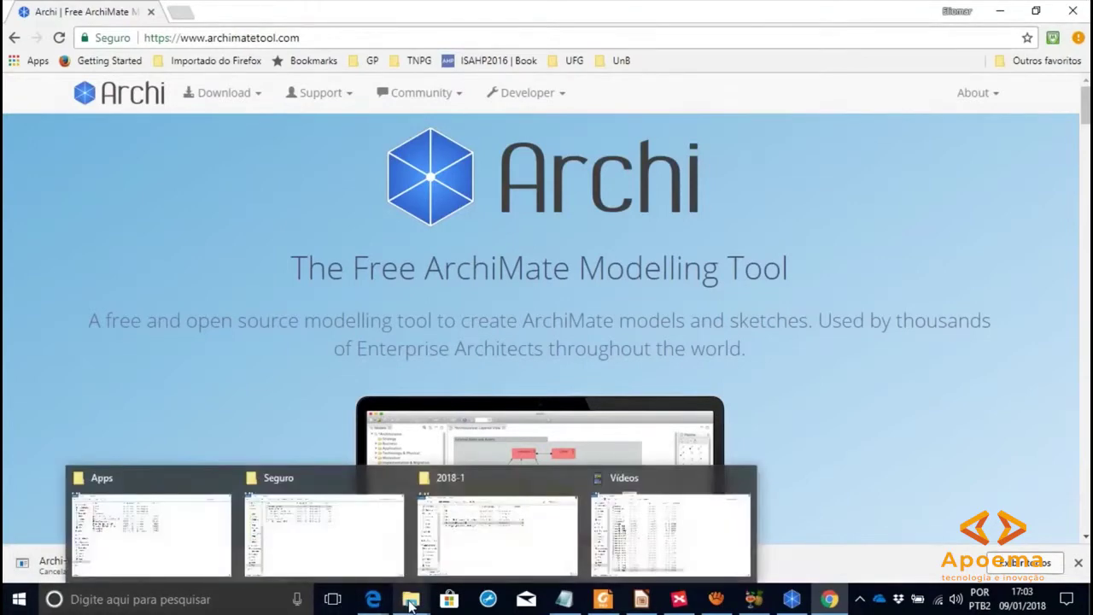
click(183, 543)
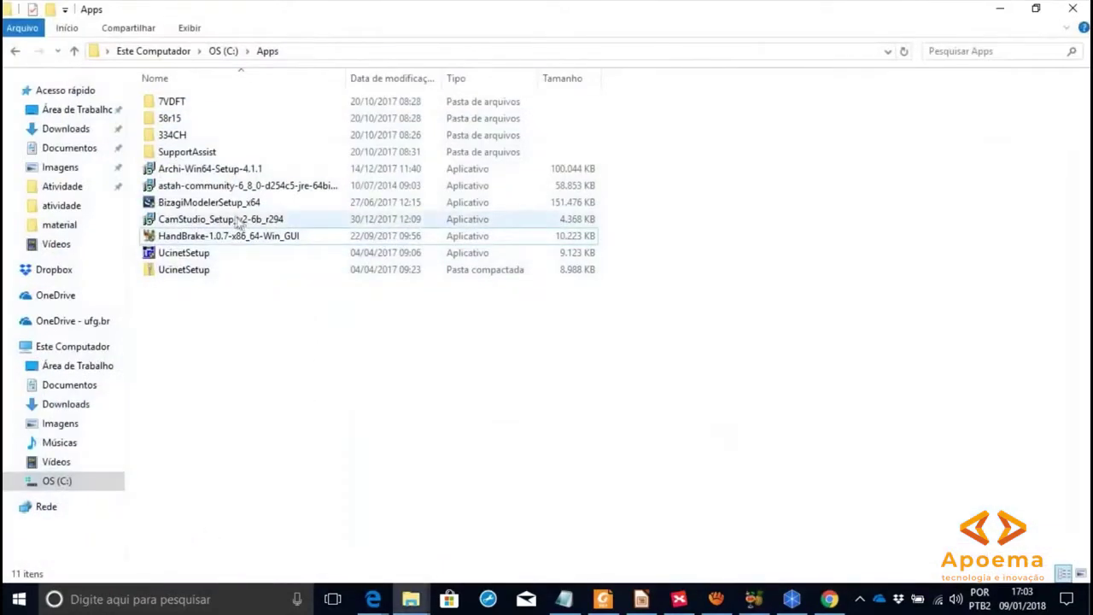
click(193, 171)
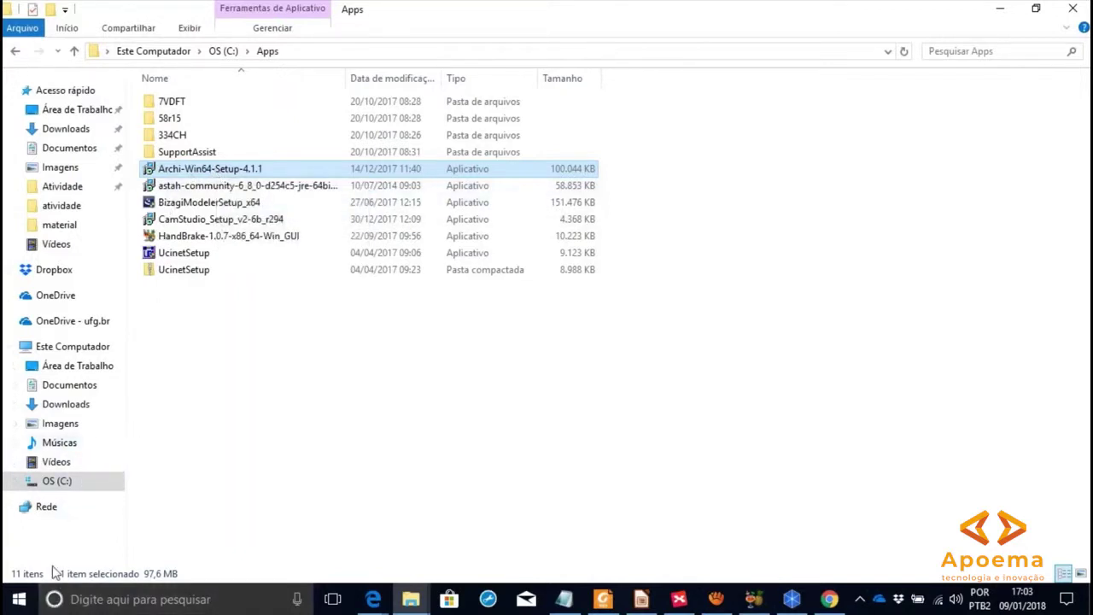
- Launch the installed Archi program from the Archi4 program group and bring its window to the front
click(19, 599)
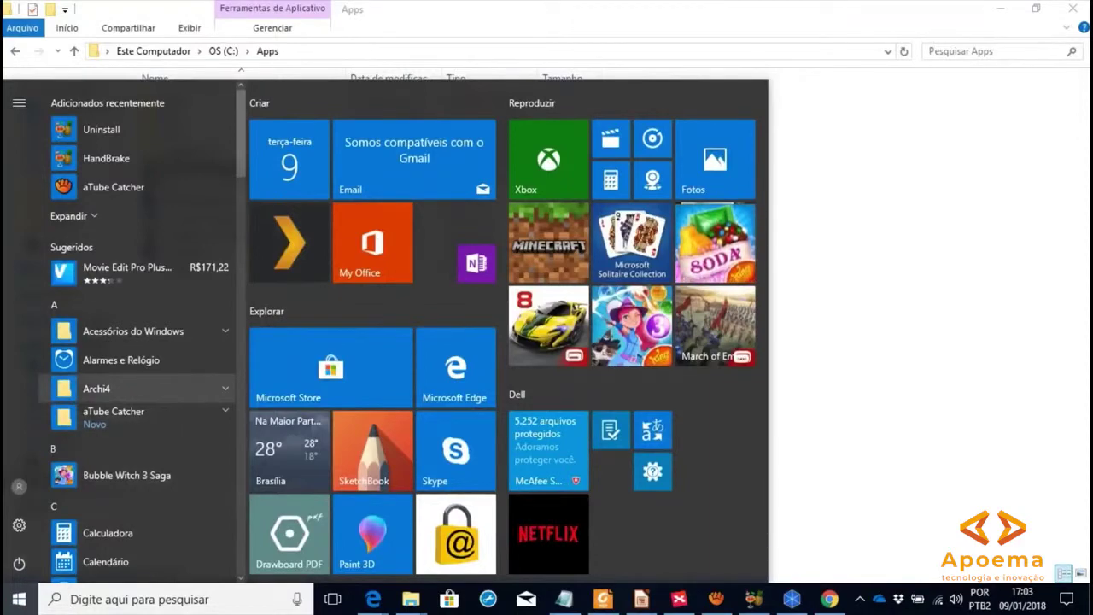
click(129, 389)
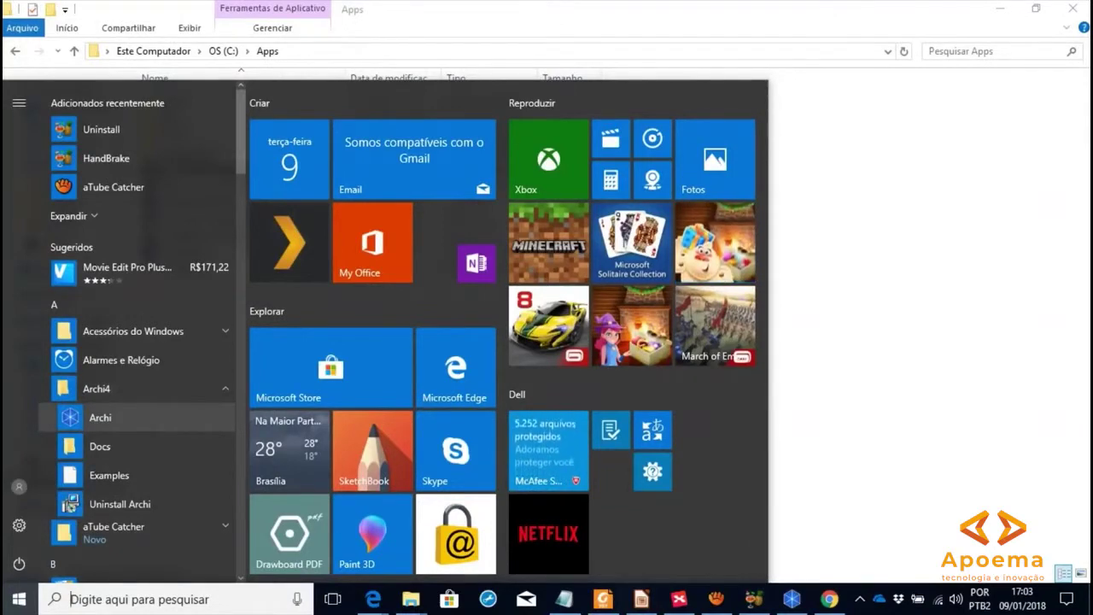
click(100, 416)
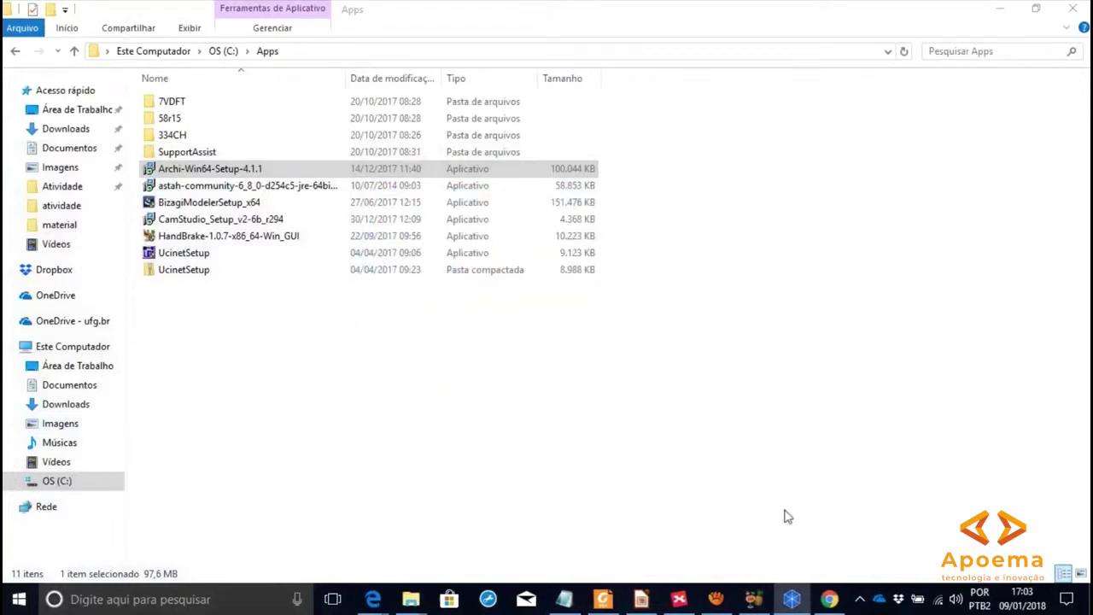
click(795, 601)
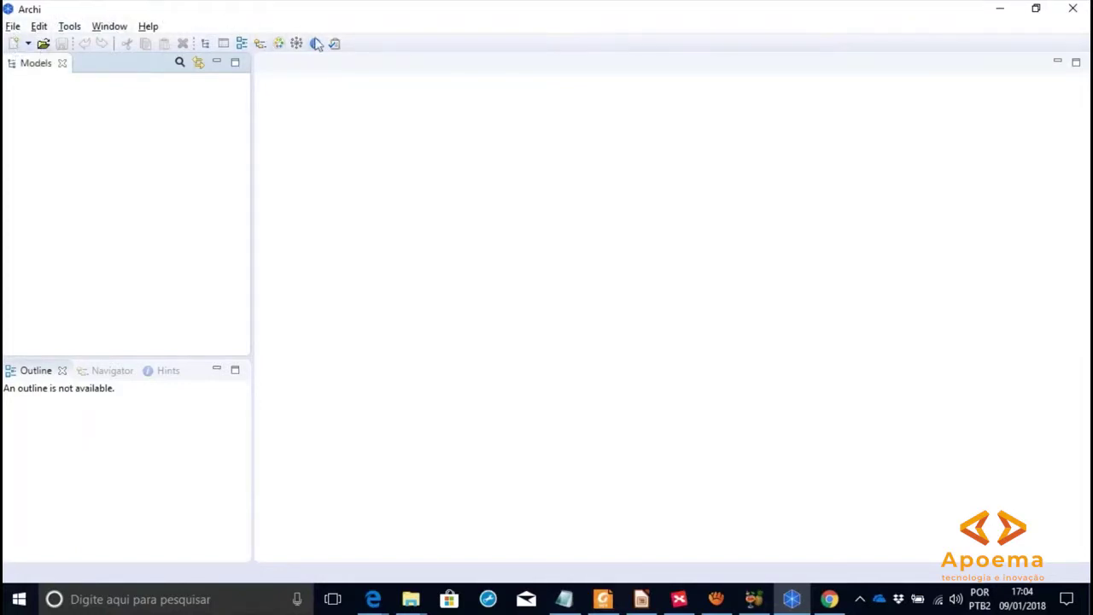
click(13, 26)
mouse_move(73, 51)
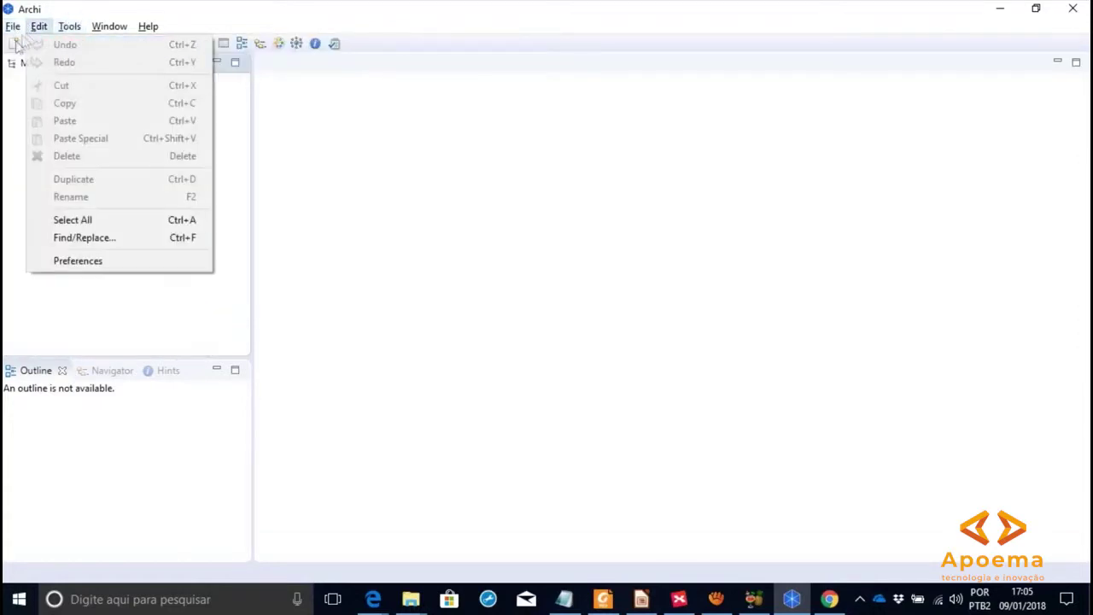
click(7, 88)
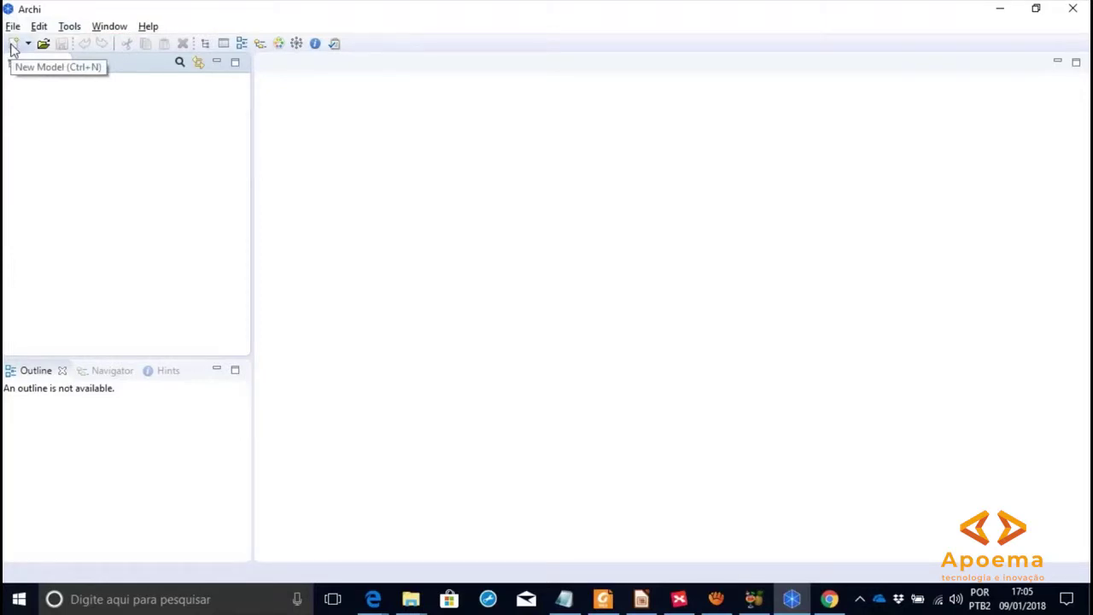
- Create a new model and name it "Arquitetura de negócio"
click(13, 45)
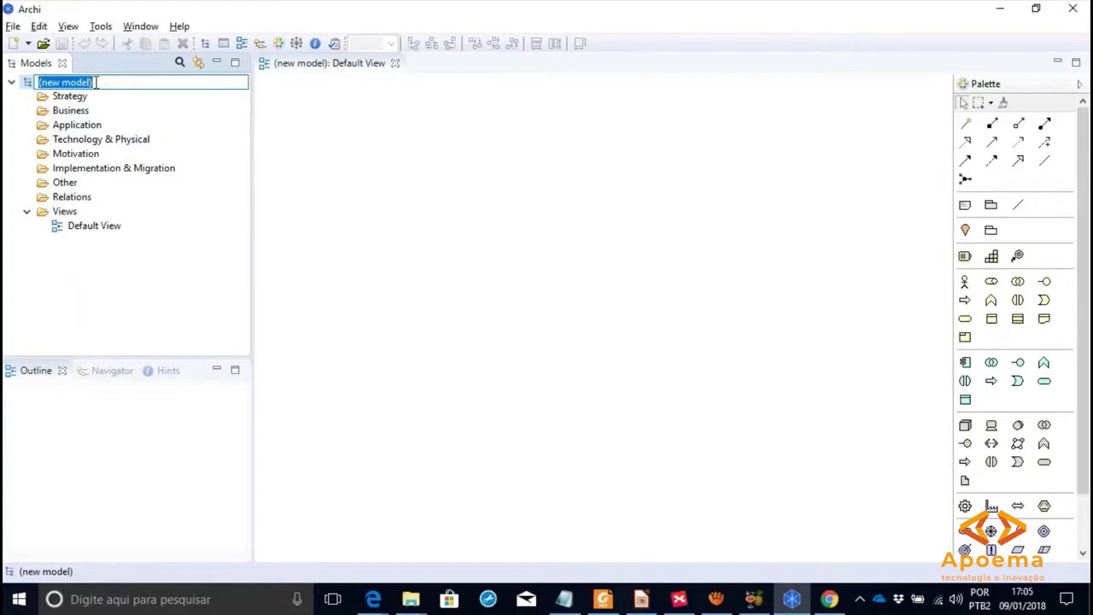
text(Arq)
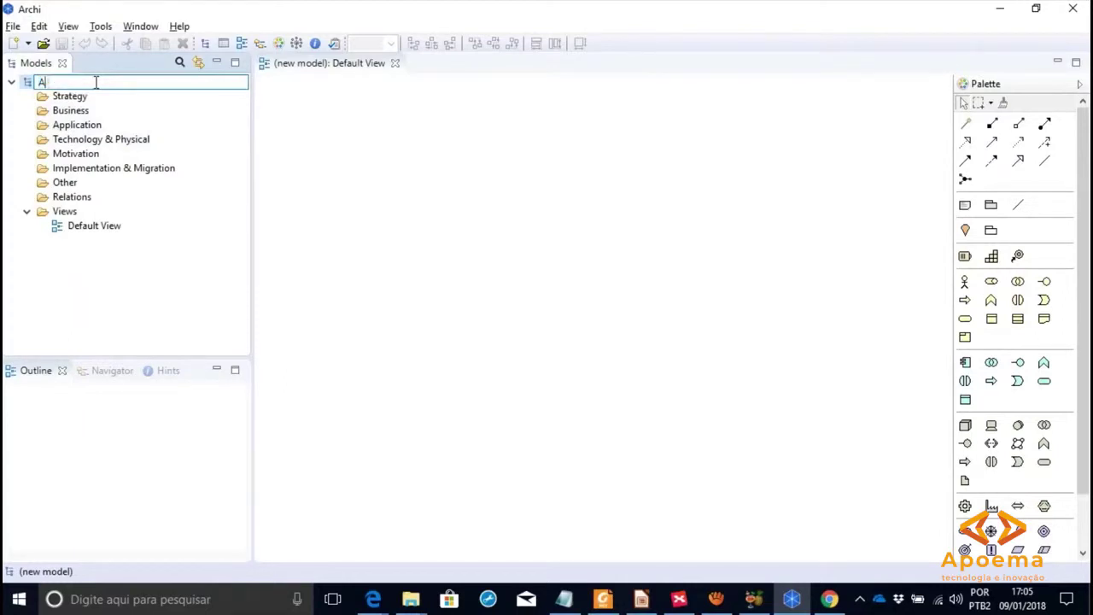
key(BackSpace)
text(quitetura de negócio)
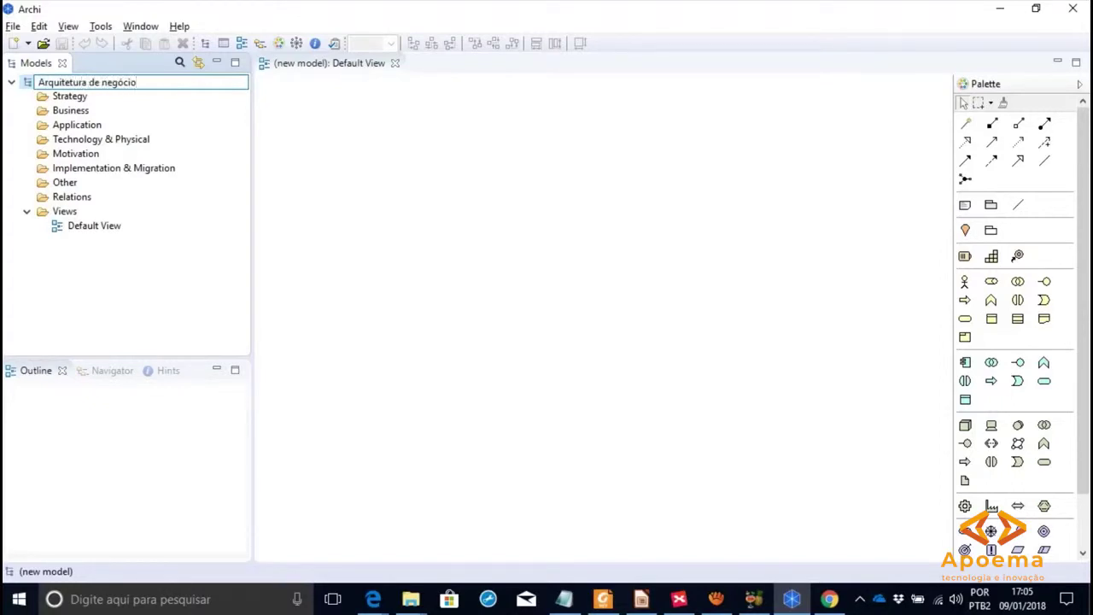
key(Return)
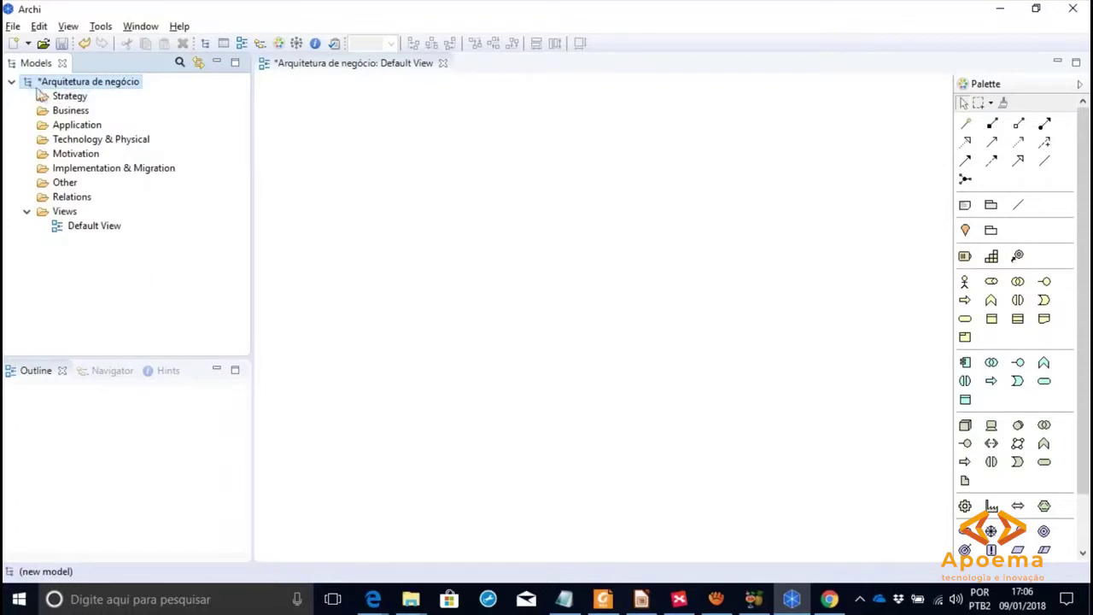
- Examine the new model's folders in the model tree, from Strategy through Other, and return to Strategy
click(80, 99)
click(81, 112)
click(86, 126)
click(90, 140)
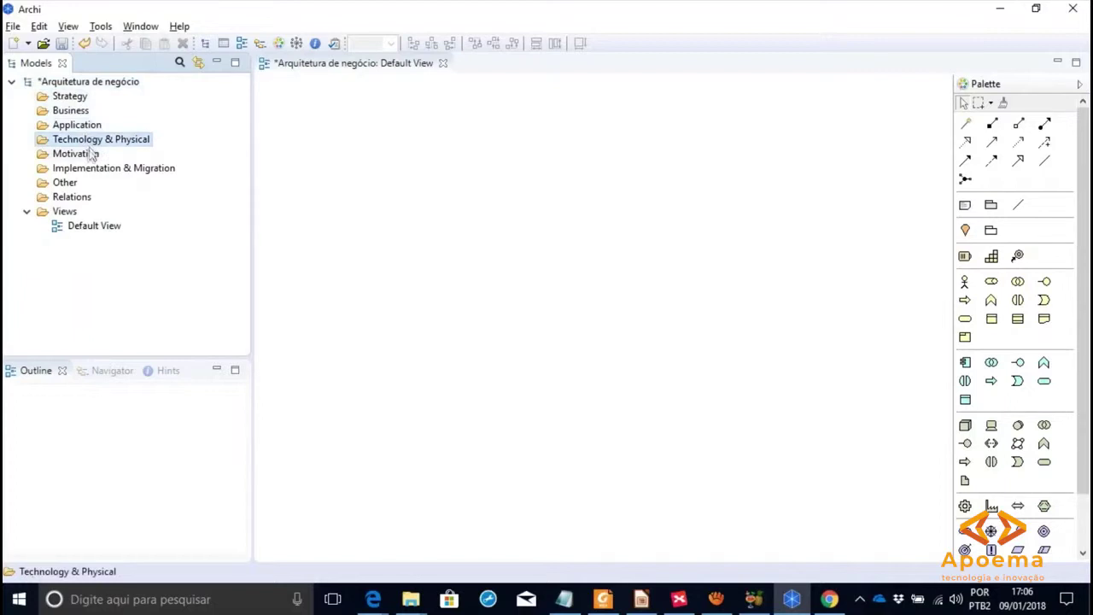
click(88, 155)
click(83, 170)
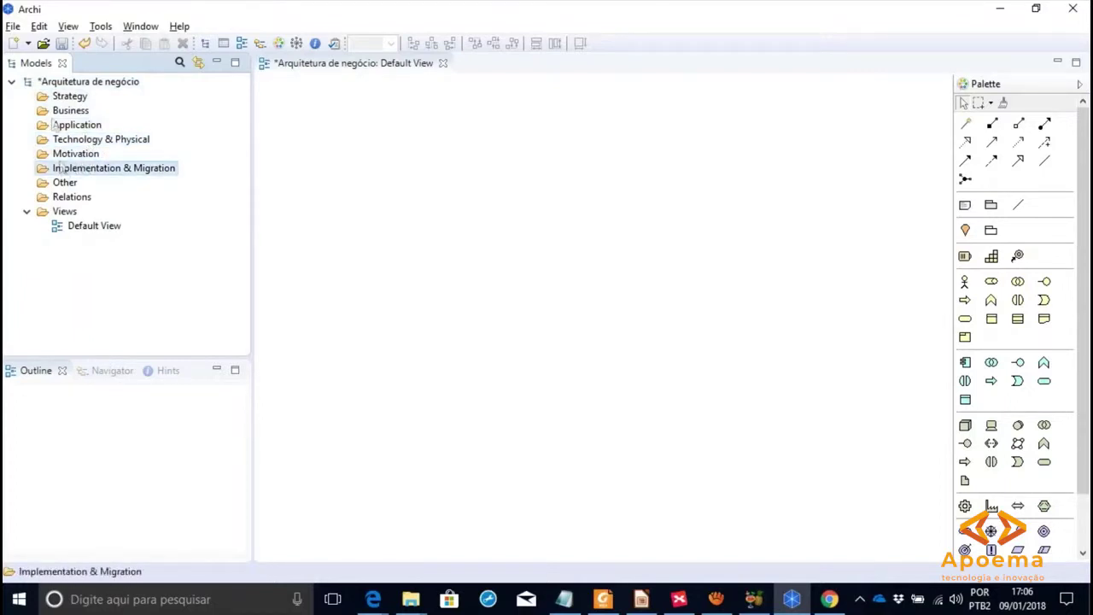
click(72, 185)
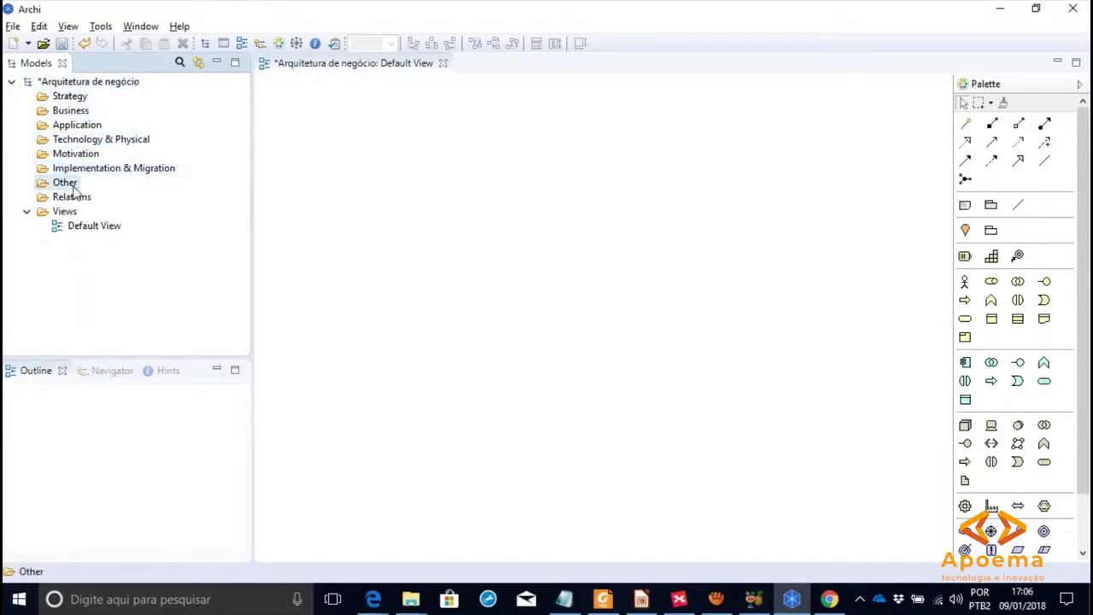
click(65, 97)
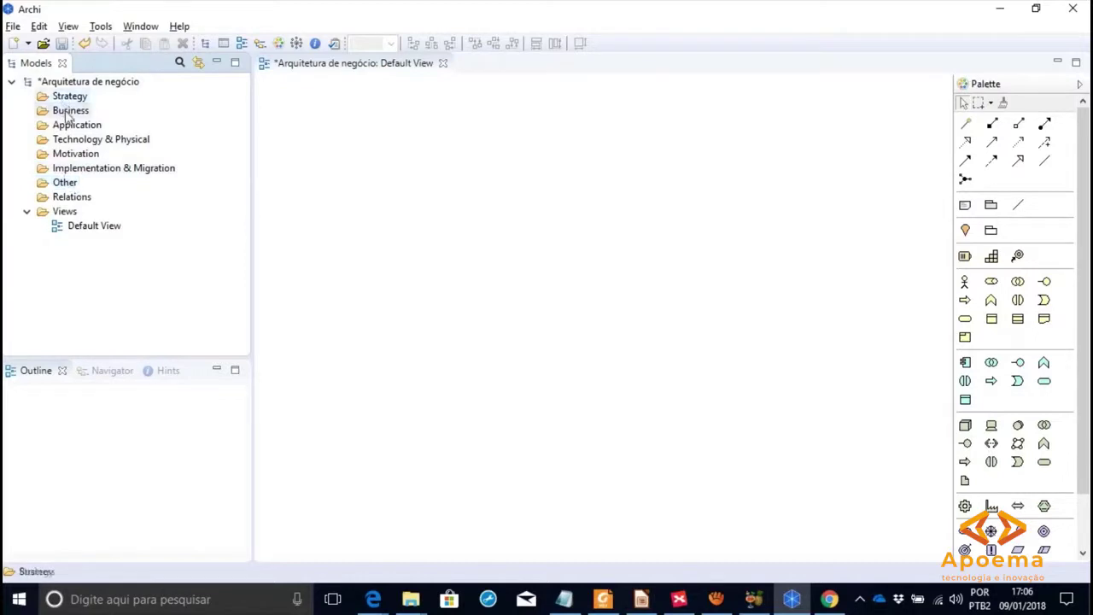
- Go through the Business, Application, Motivation and Implementation & Migration folders of the model tree
click(66, 113)
click(68, 125)
click(68, 155)
click(67, 170)
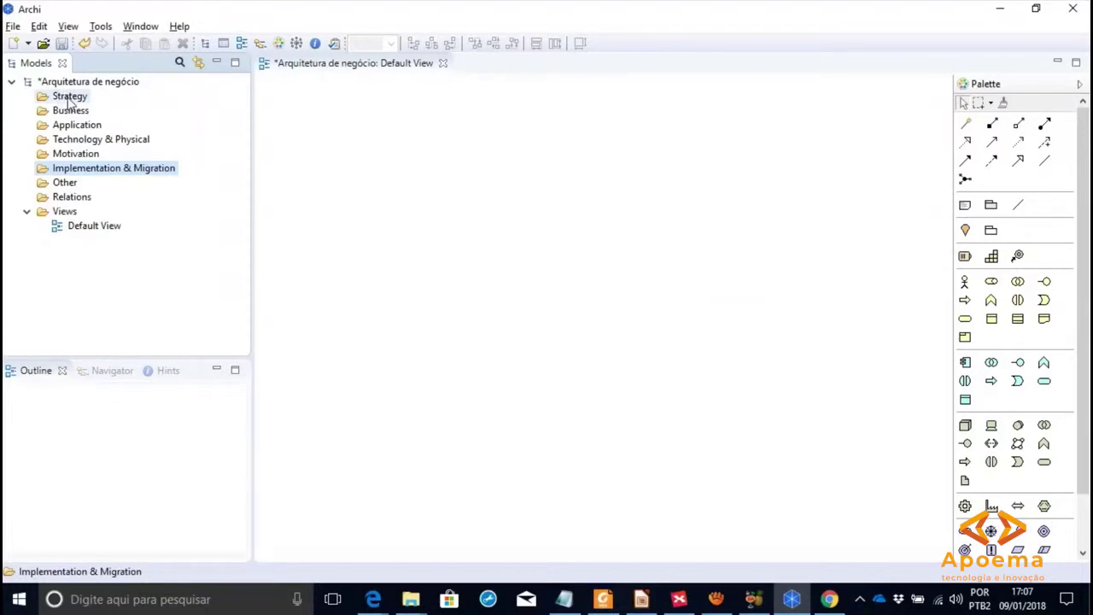
- Examine which new element types can be created in the Strategy, Business and Motivation folders, without creating any
right_click(70, 101)
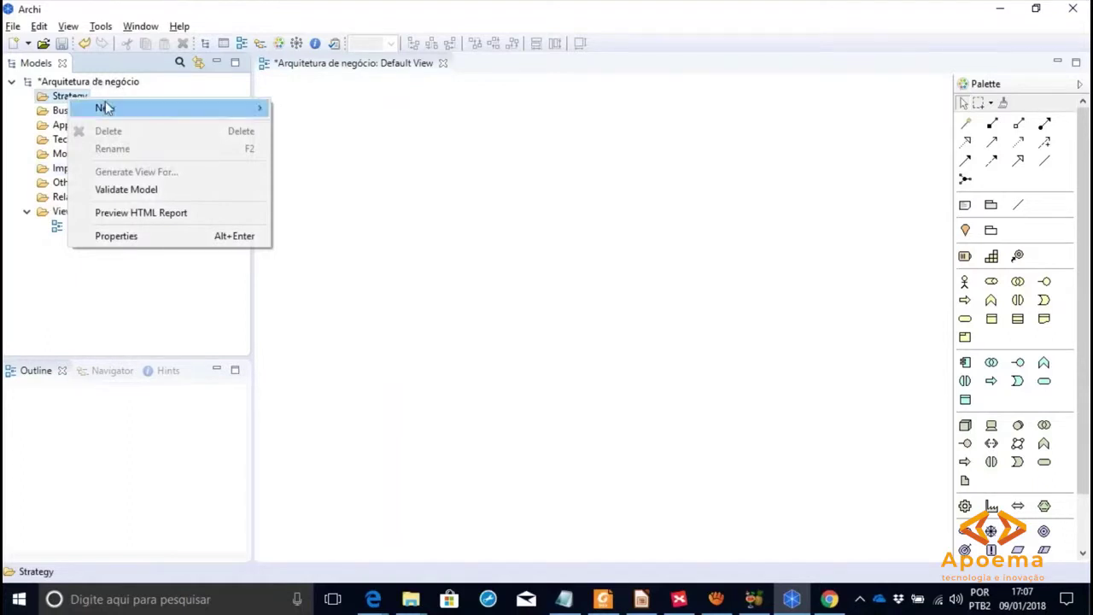
mouse_move(103, 108)
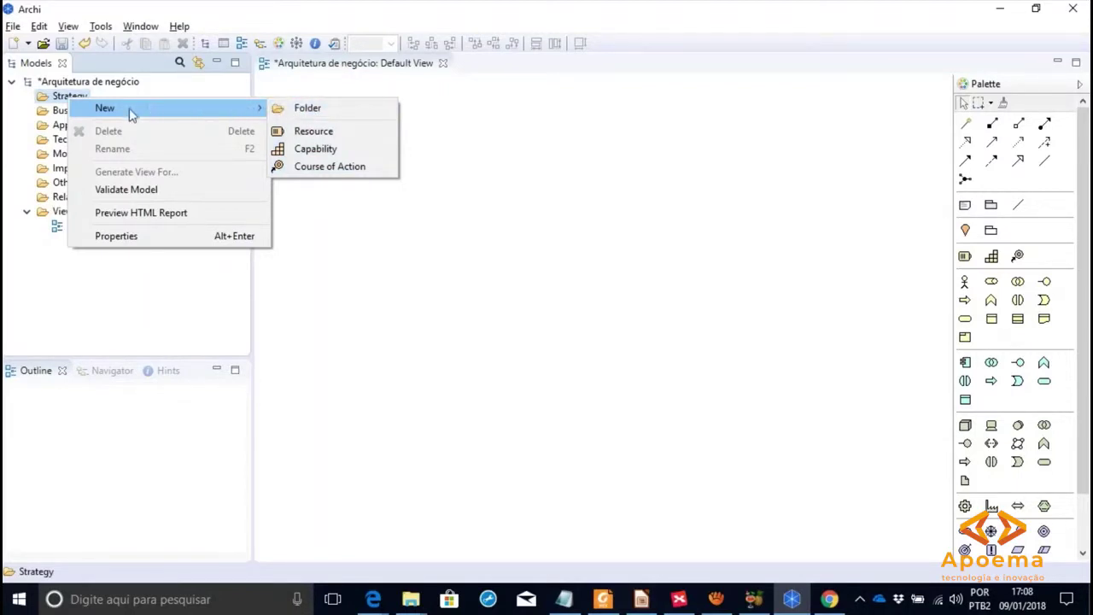
click(60, 112)
right_click(60, 113)
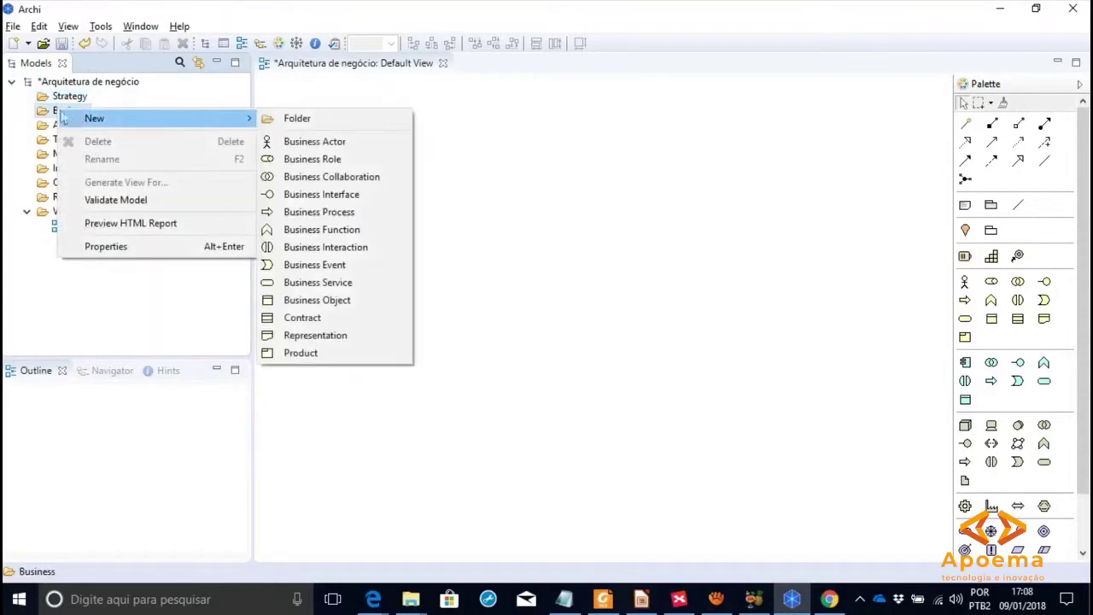
click(48, 117)
right_click(49, 117)
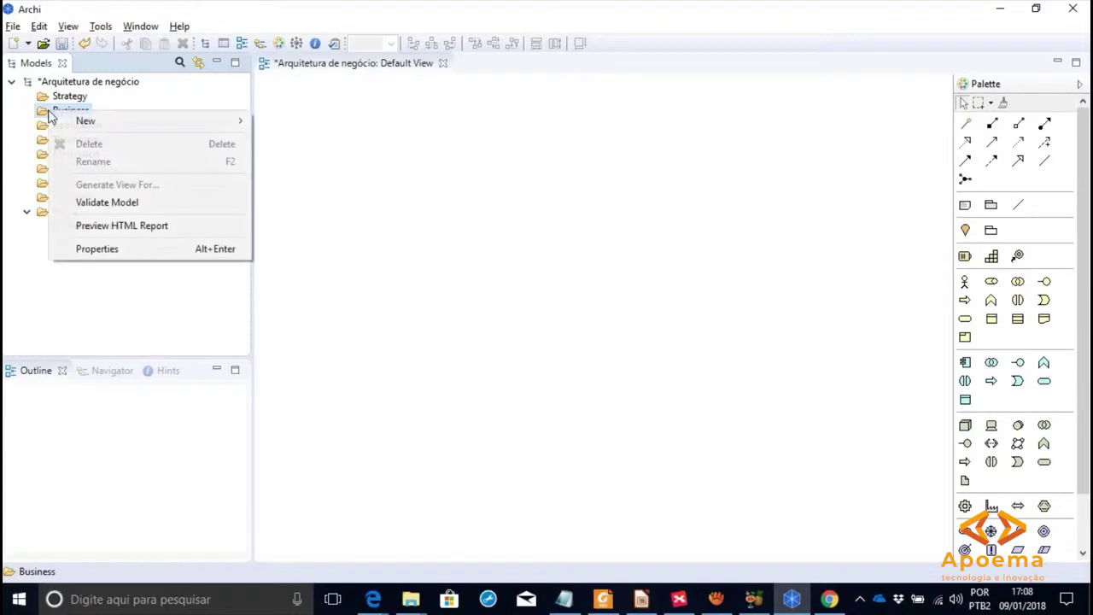
mouse_move(104, 129)
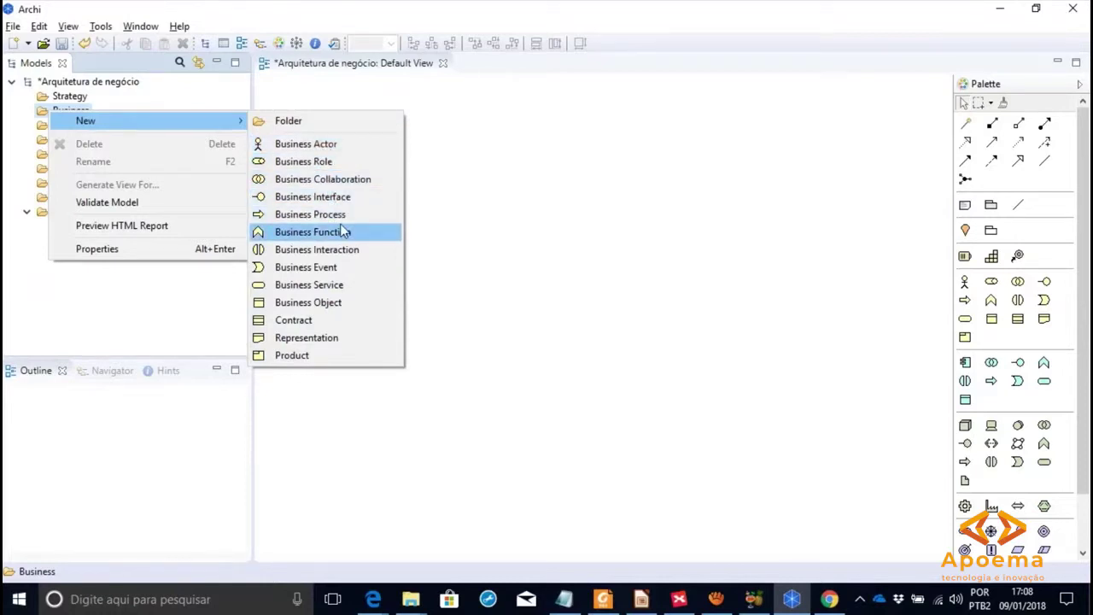
click(23, 132)
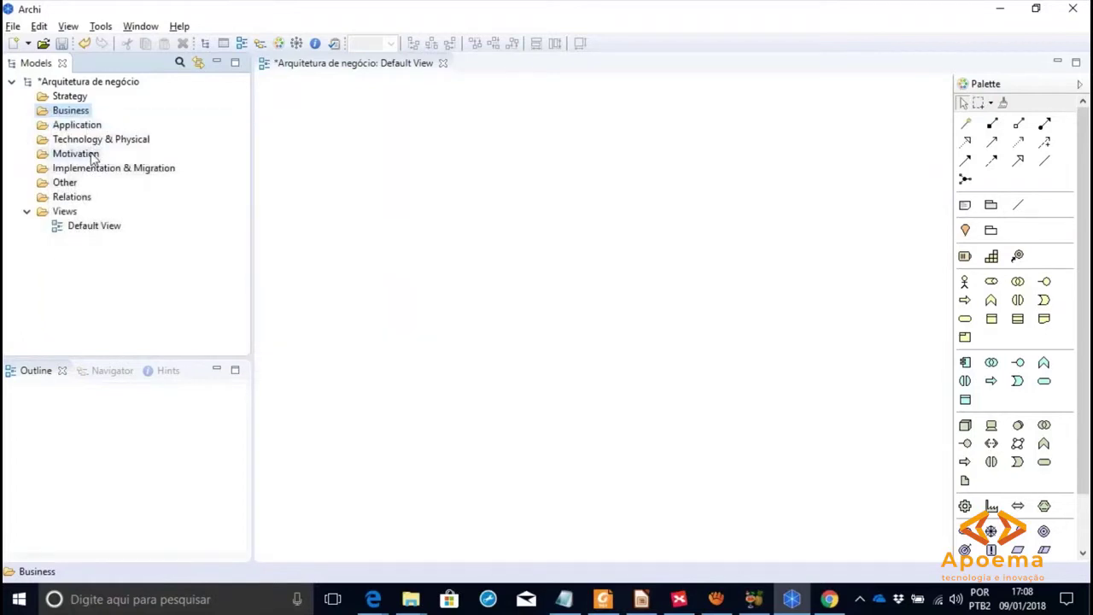
right_click(92, 156)
mouse_move(161, 170)
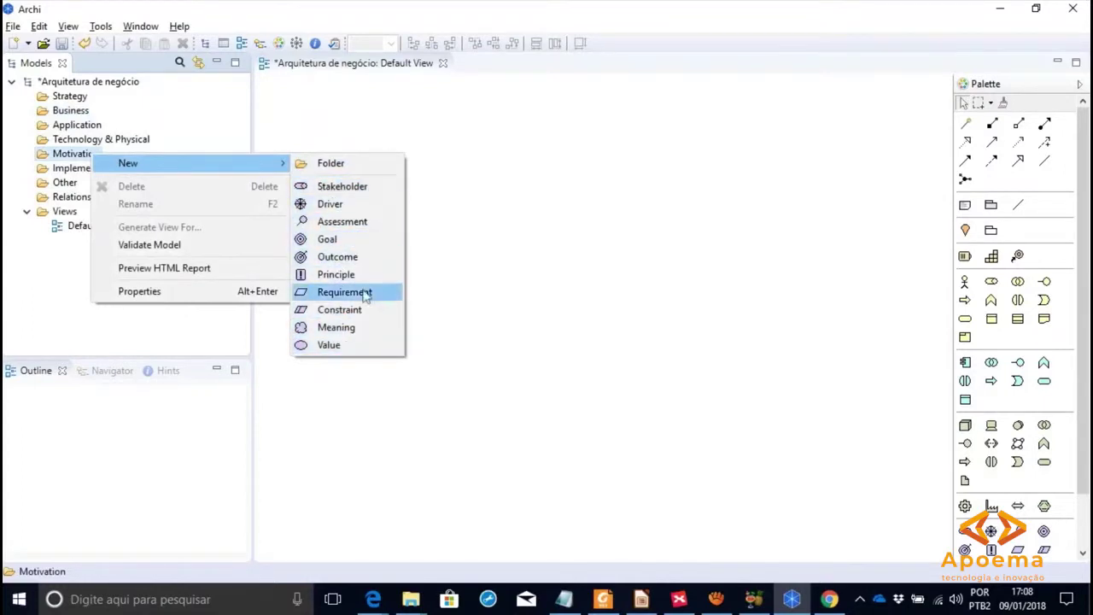
click(482, 266)
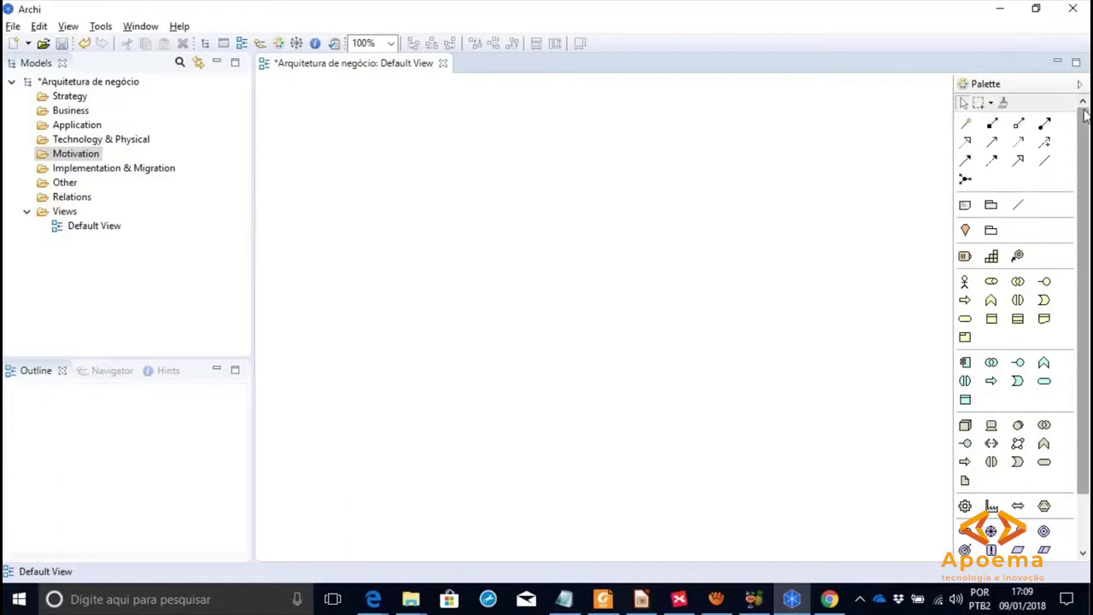
- Examine the full palette of relationship and element tools for the Default View, from the first group to the last
drag(1084, 116, 1086, 175)
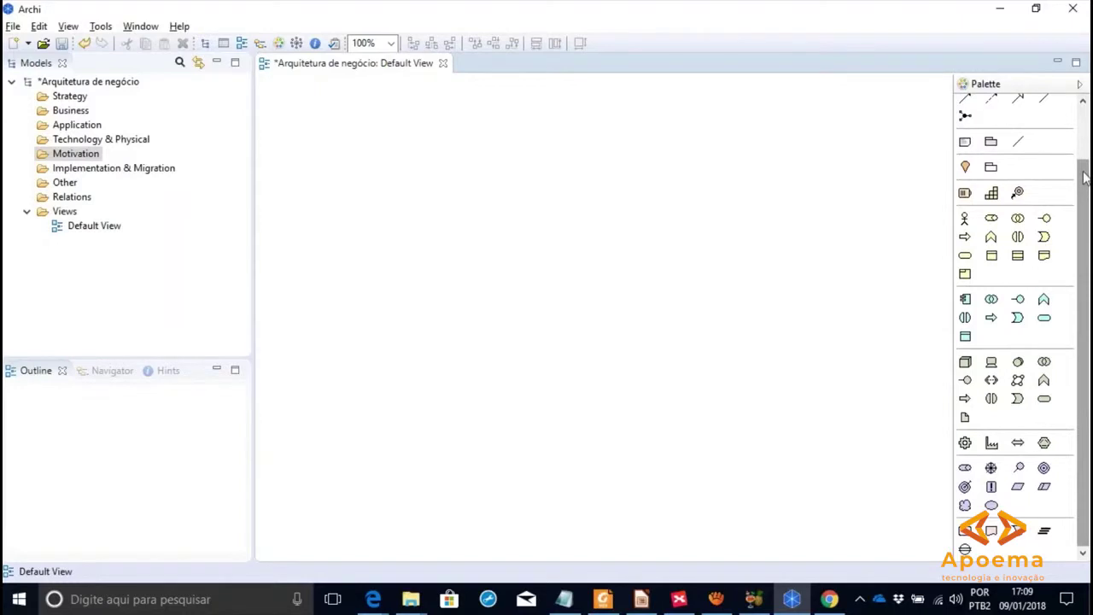
scroll(1084, 175, up, 3)
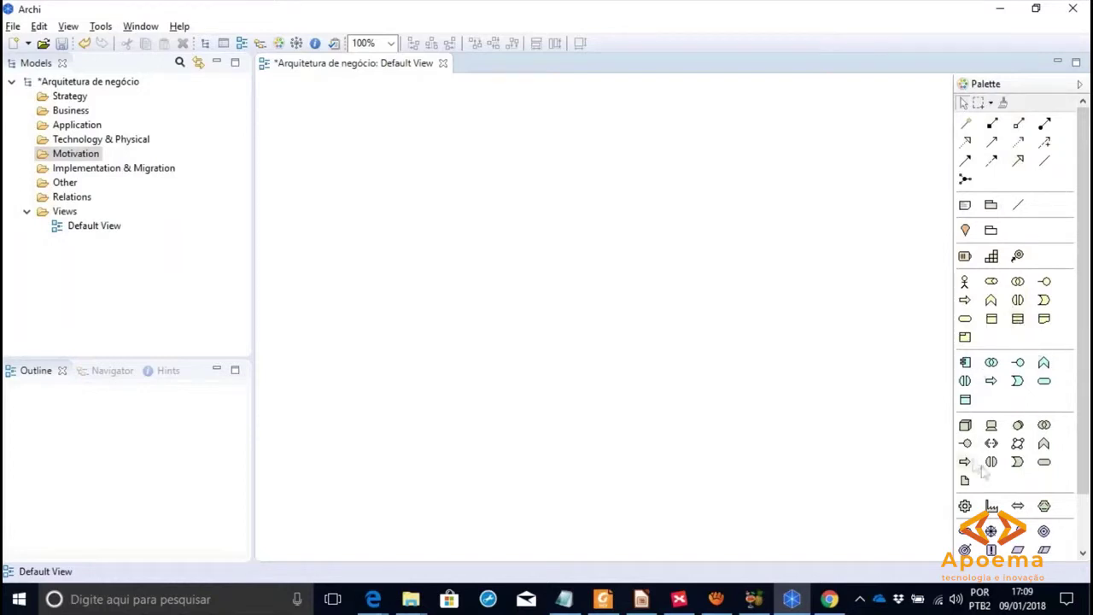
scroll(1084, 342, down, 1)
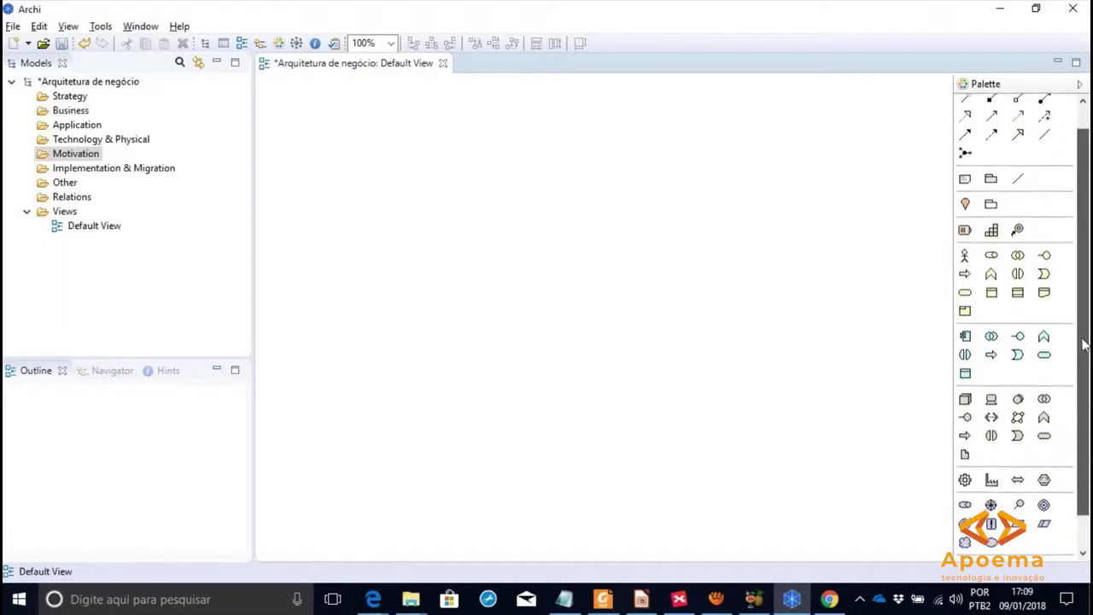
scroll(1083, 341, up, 1)
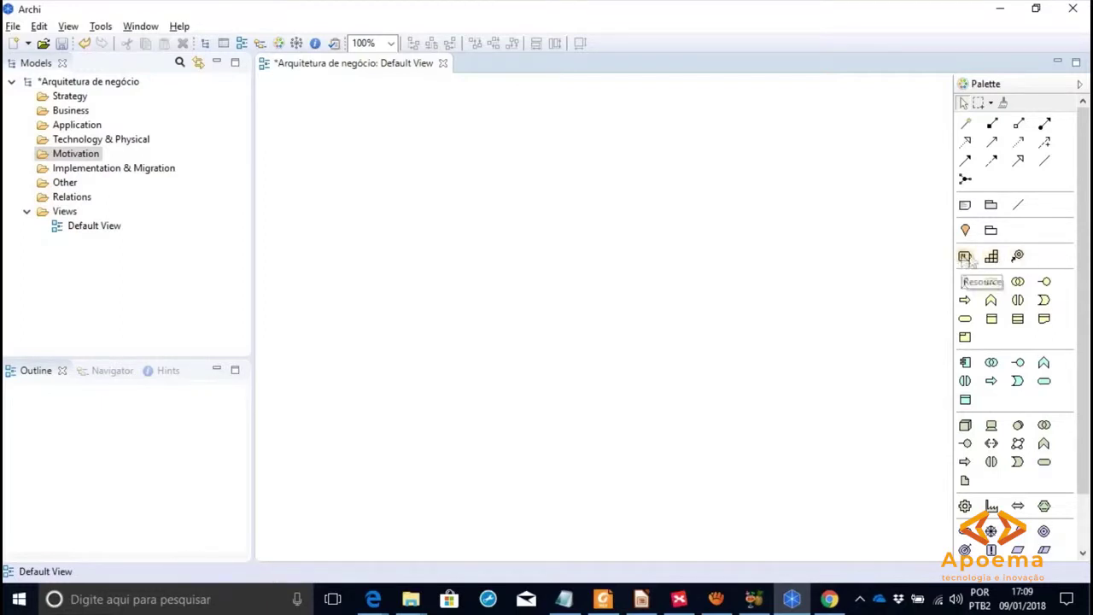
scroll(1081, 256, down, 1)
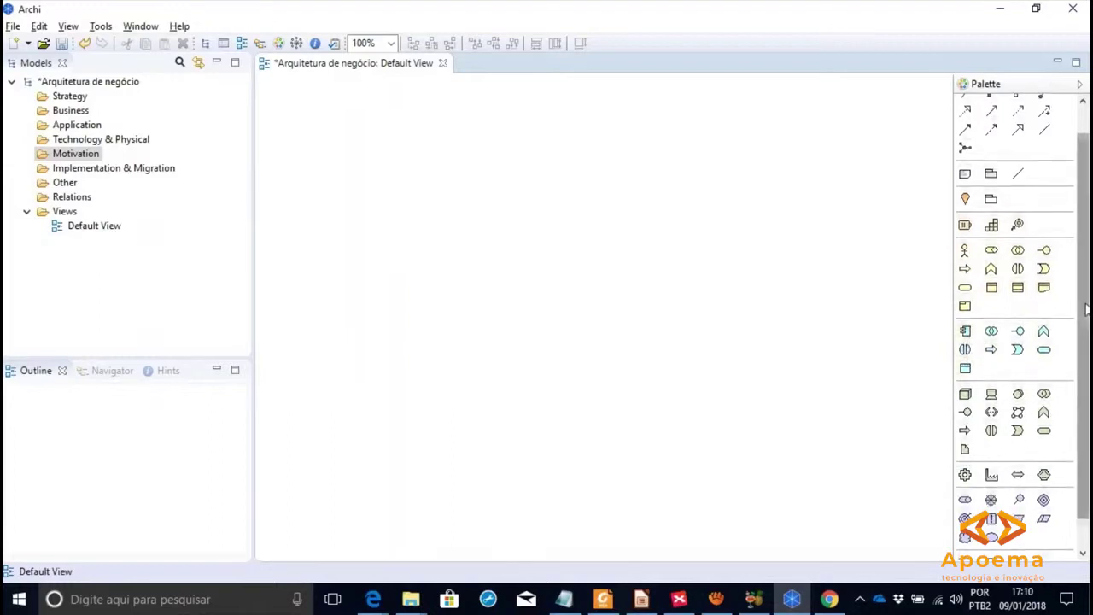
scroll(1016, 358, down, 1)
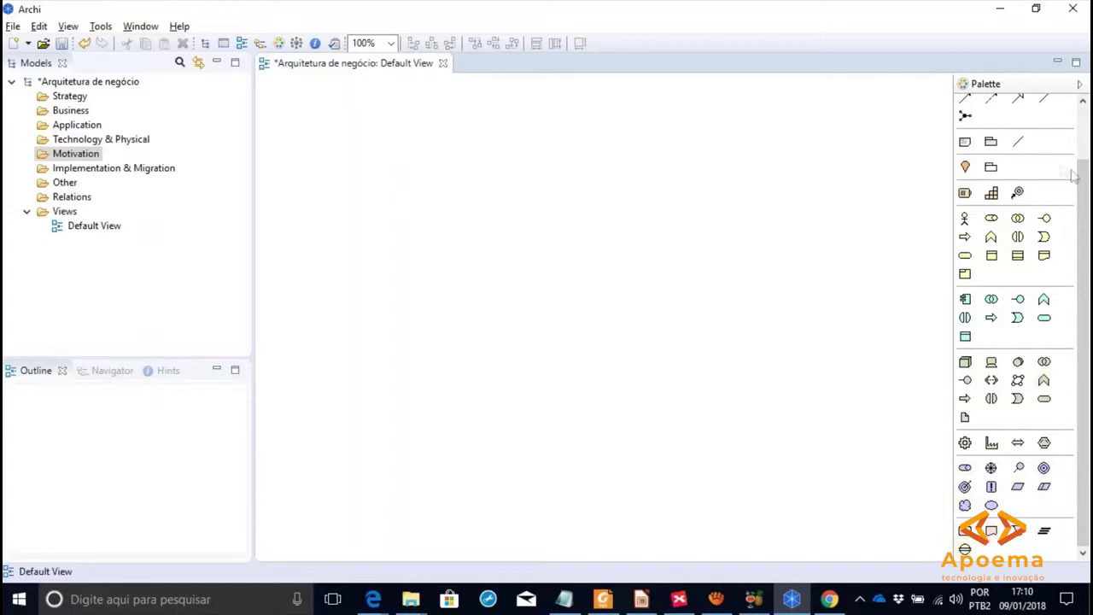
scroll(1063, 198, up, 3)
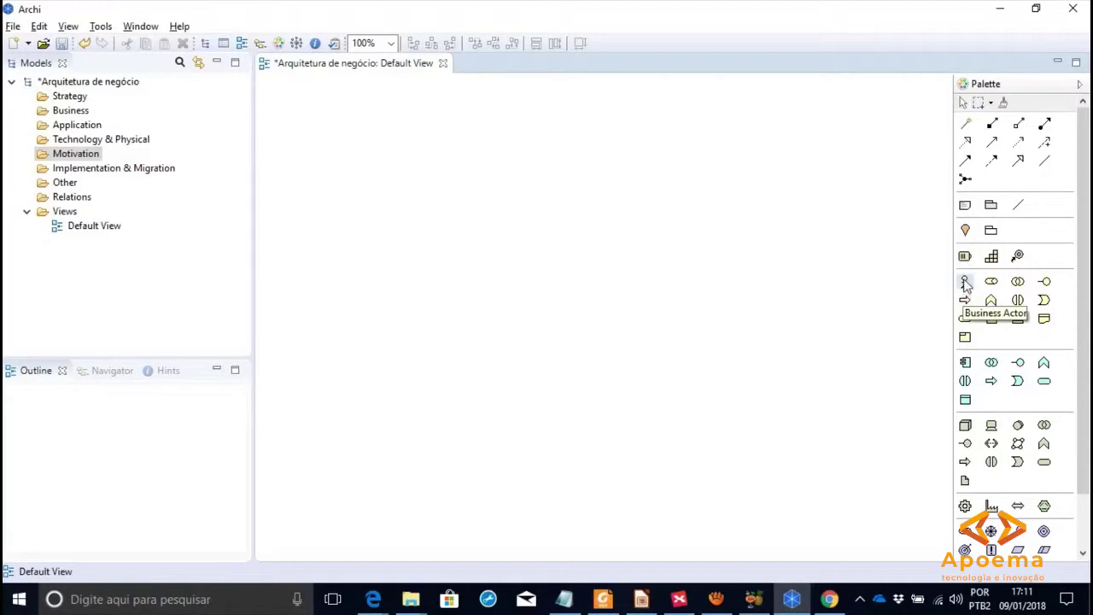
- Add a Business Actor named "Indústria" to the Default View and move it to the upper middle of the canvas
click(965, 283)
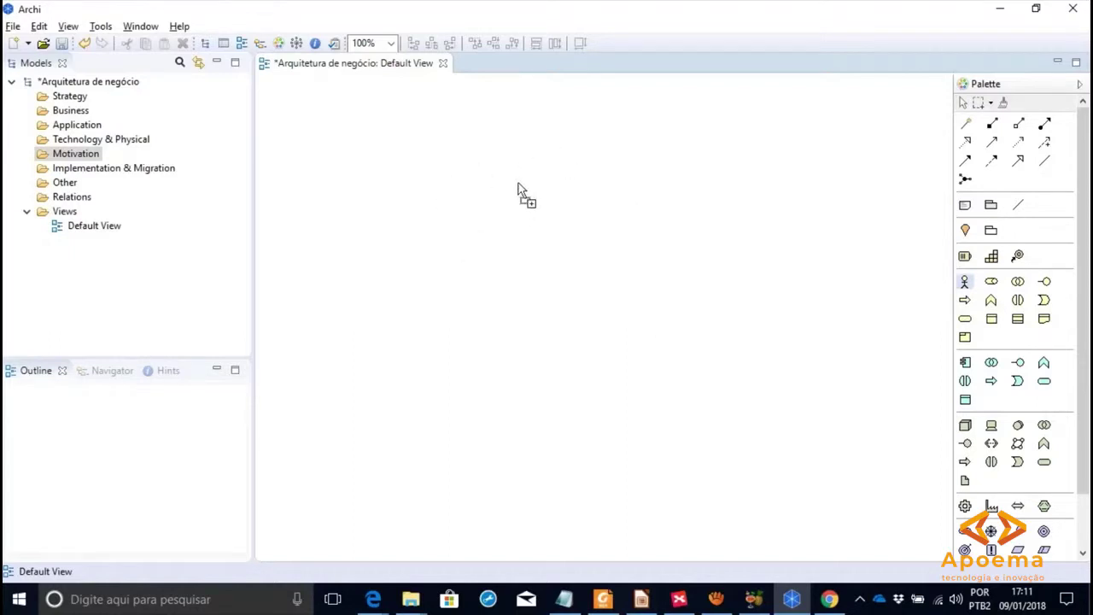
click(567, 215)
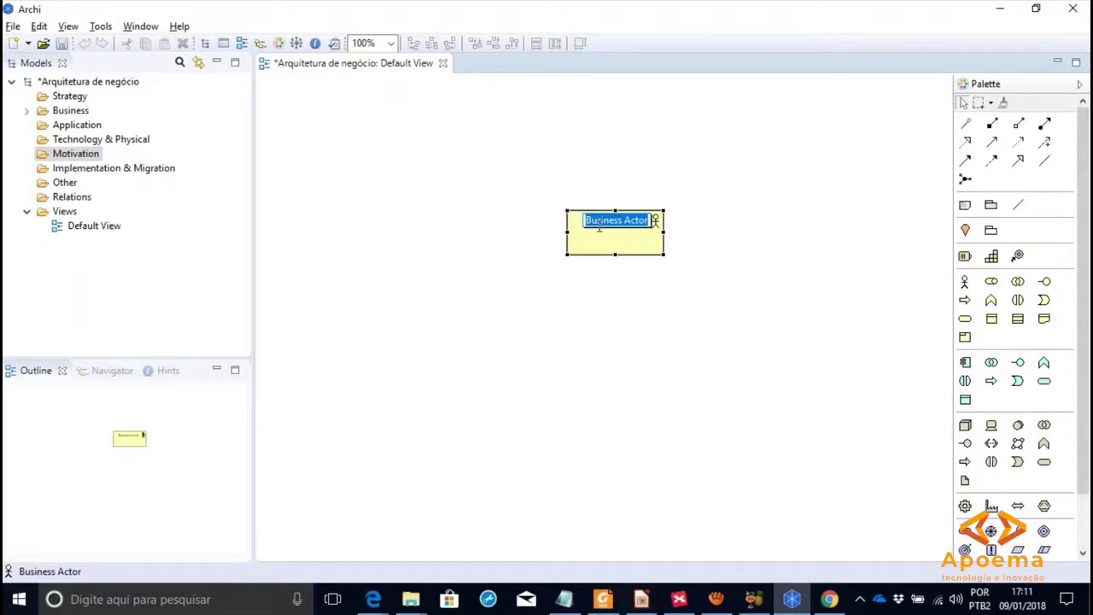
text(E)
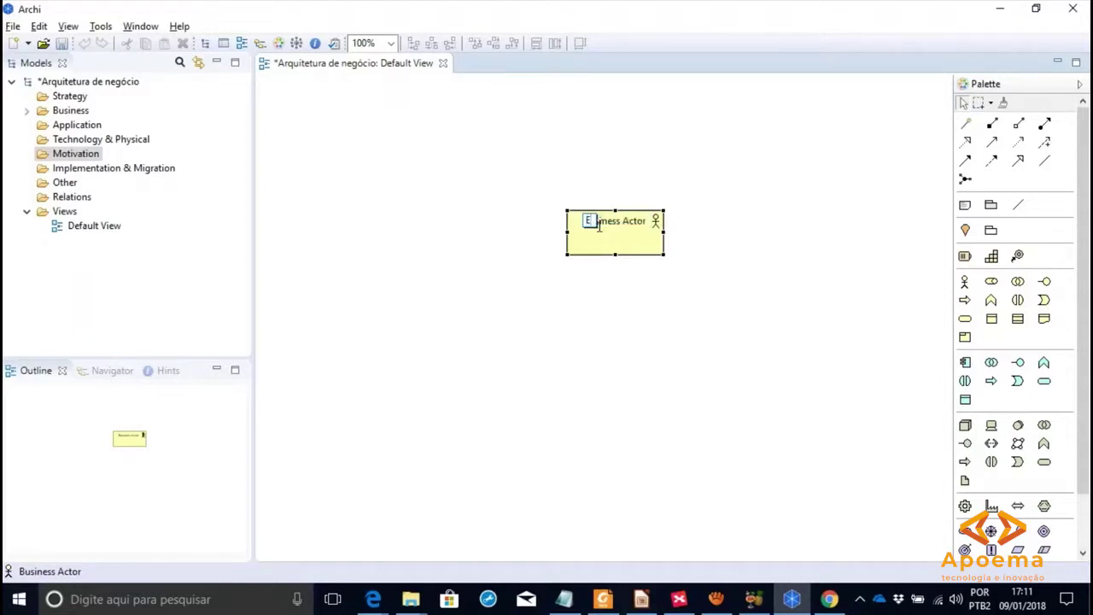
text(ndústria)
key(Return)
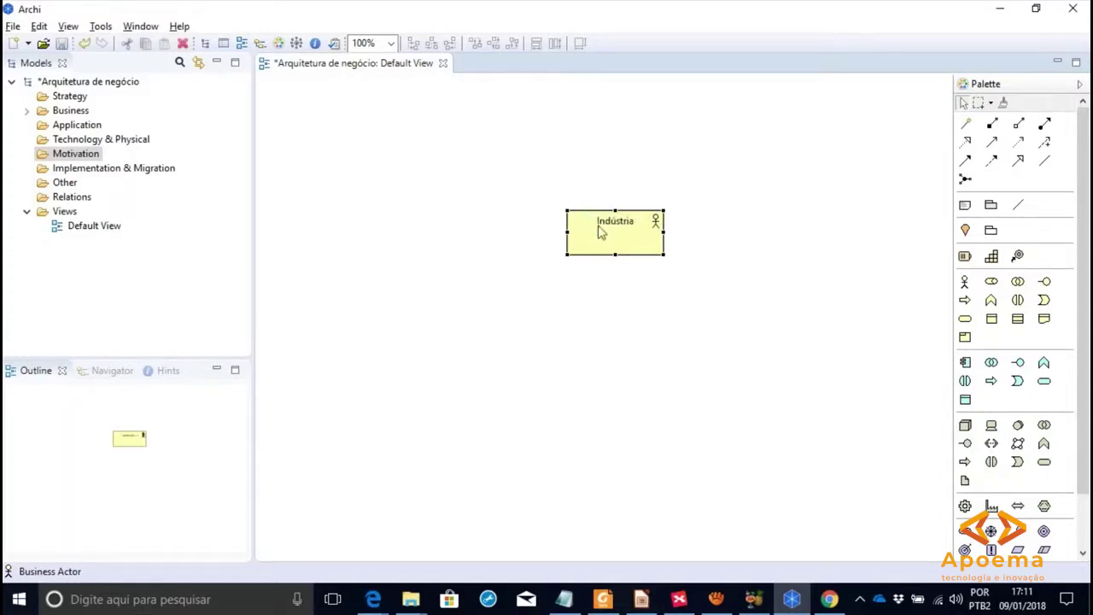
drag(612, 237, 624, 178)
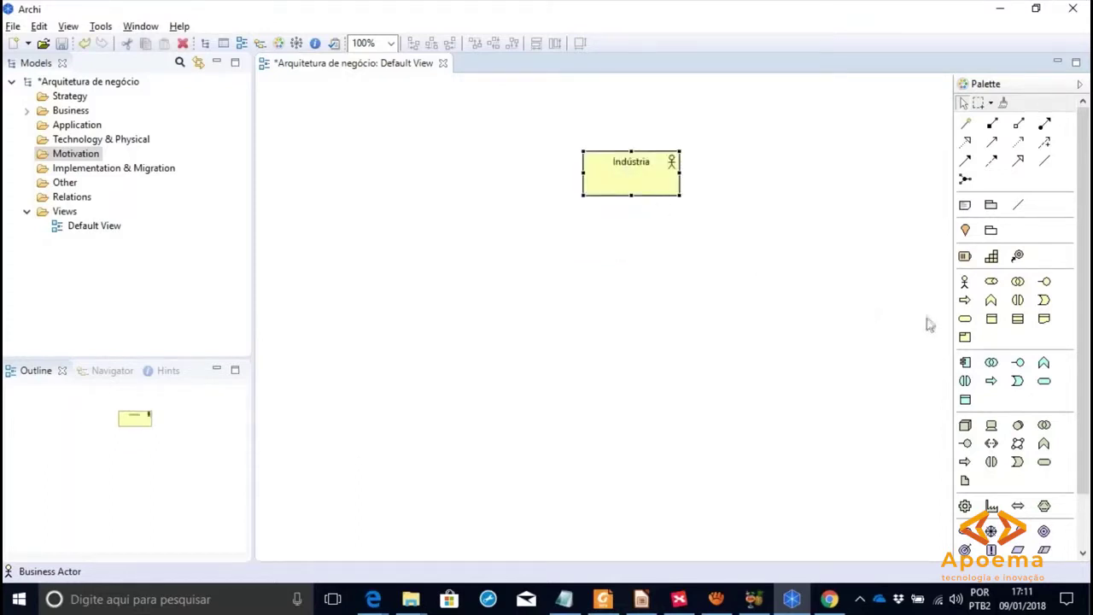
- Add a Business Role below the Indústria actor, align it with the actor, and name it "Cliente"
click(991, 282)
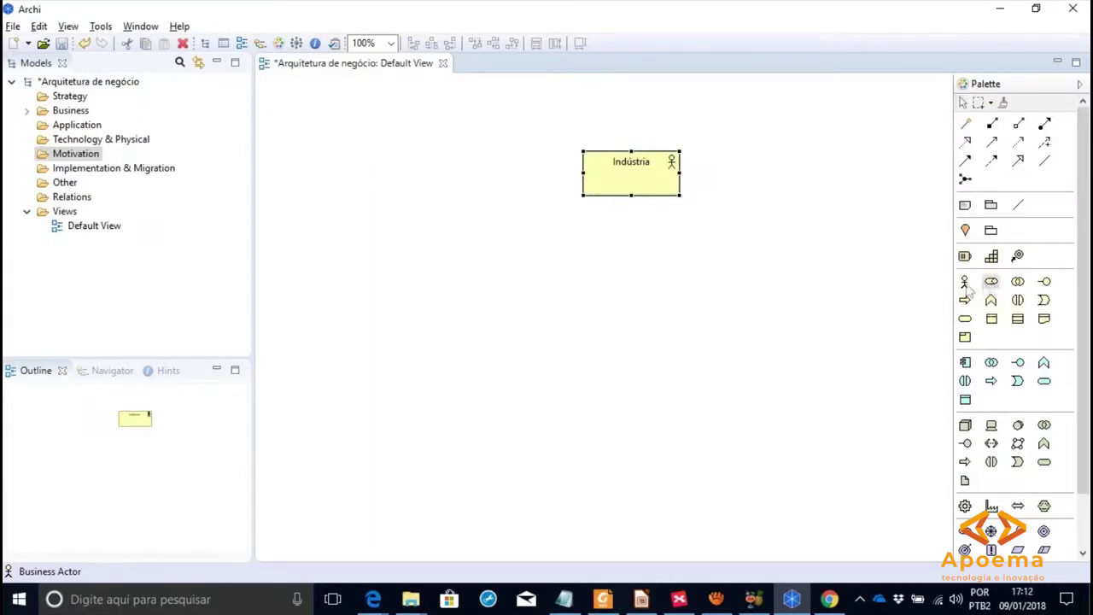
click(599, 238)
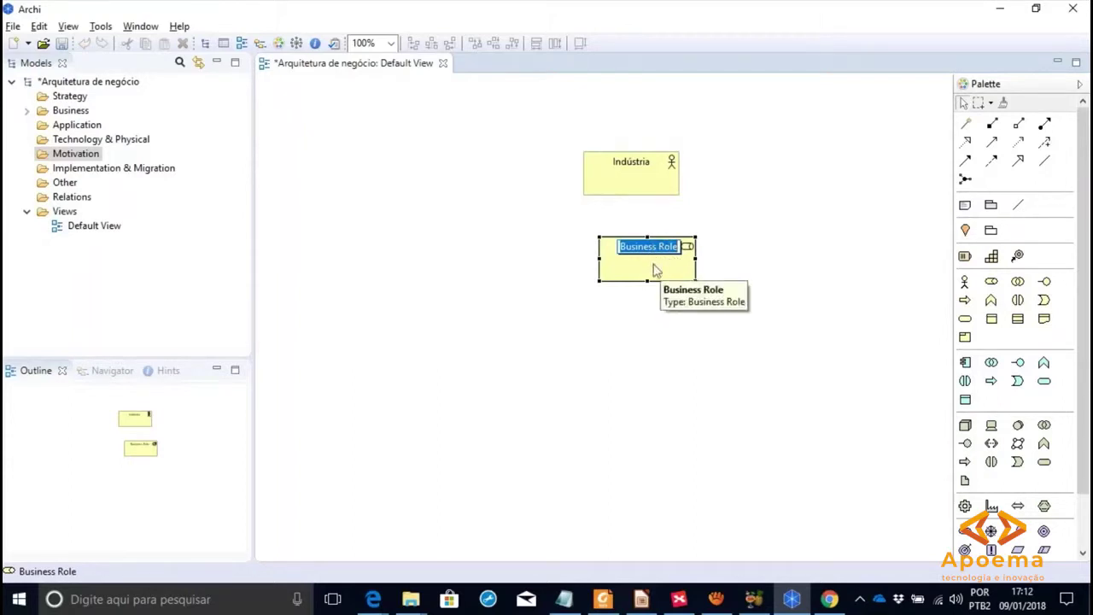
click(628, 301)
click(669, 275)
mouse_move(669, 275)
mouse_down()
mouse_move(654, 350)
mouse_move(659, 288)
mouse_move(632, 288)
mouse_move(654, 272)
mouse_up()
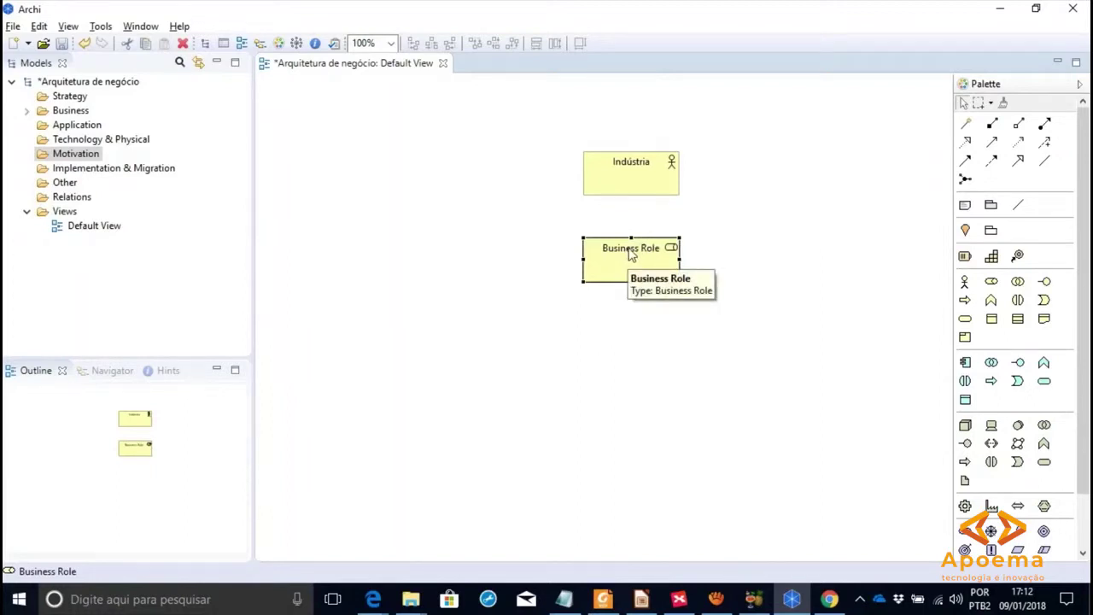
click(630, 249)
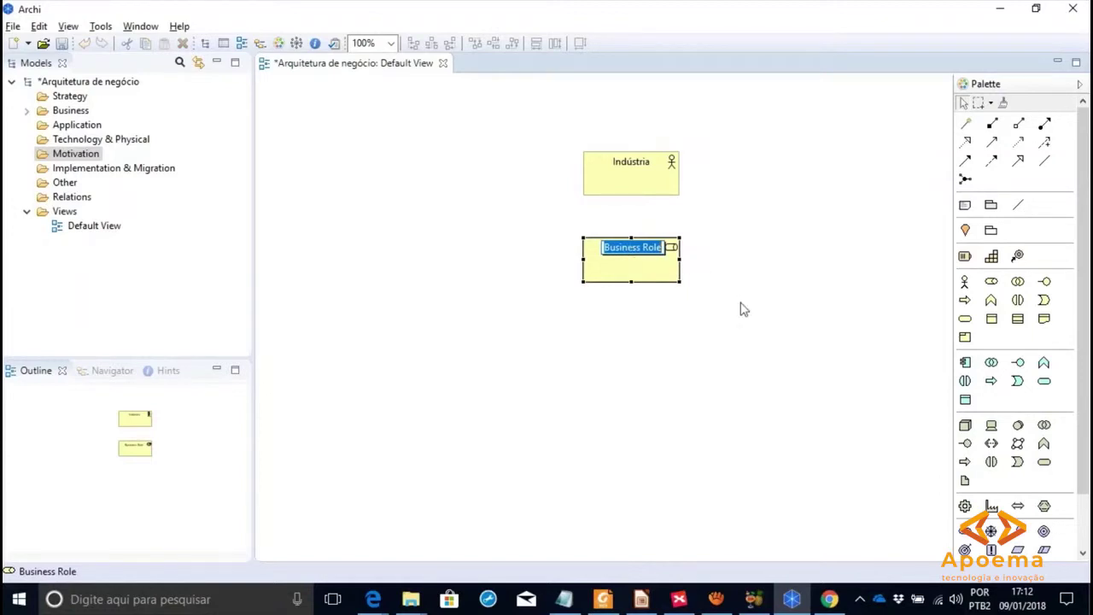
text(C)
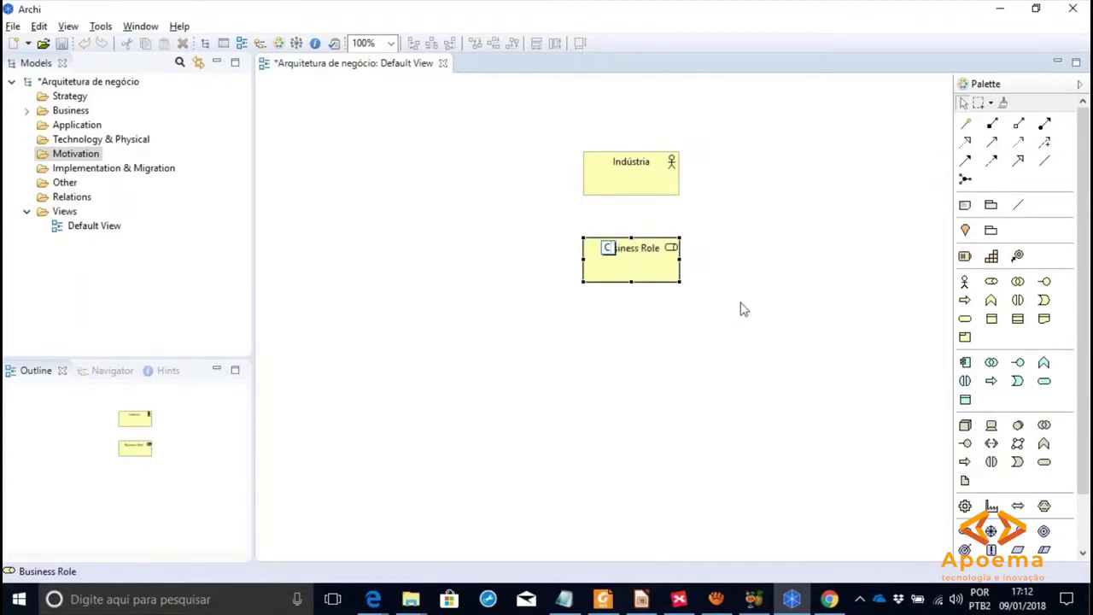
text(liente)
key(Return)
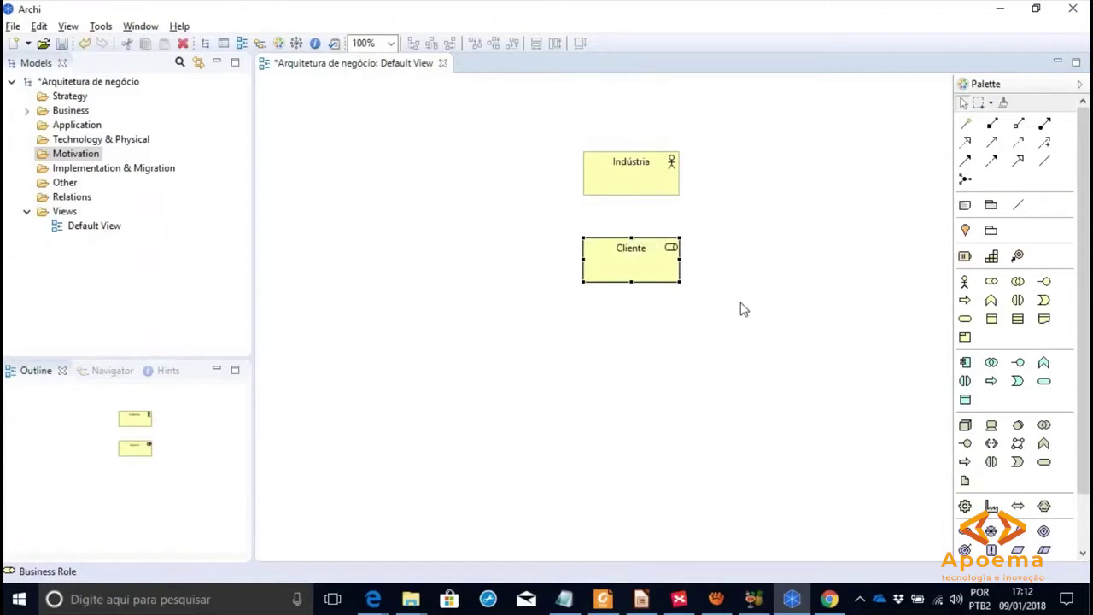
- Move Indústria and Cliente up the canvas, leaving a smaller gap between them and keeping them vertically aligned
drag(650, 193, 649, 174)
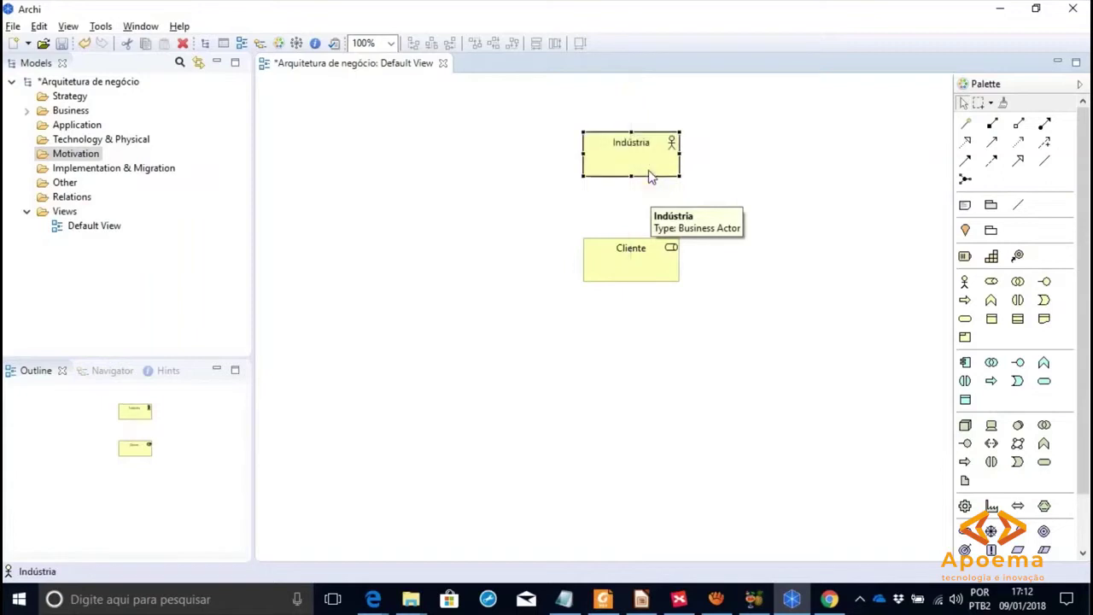
click(636, 264)
drag(636, 264, 636, 229)
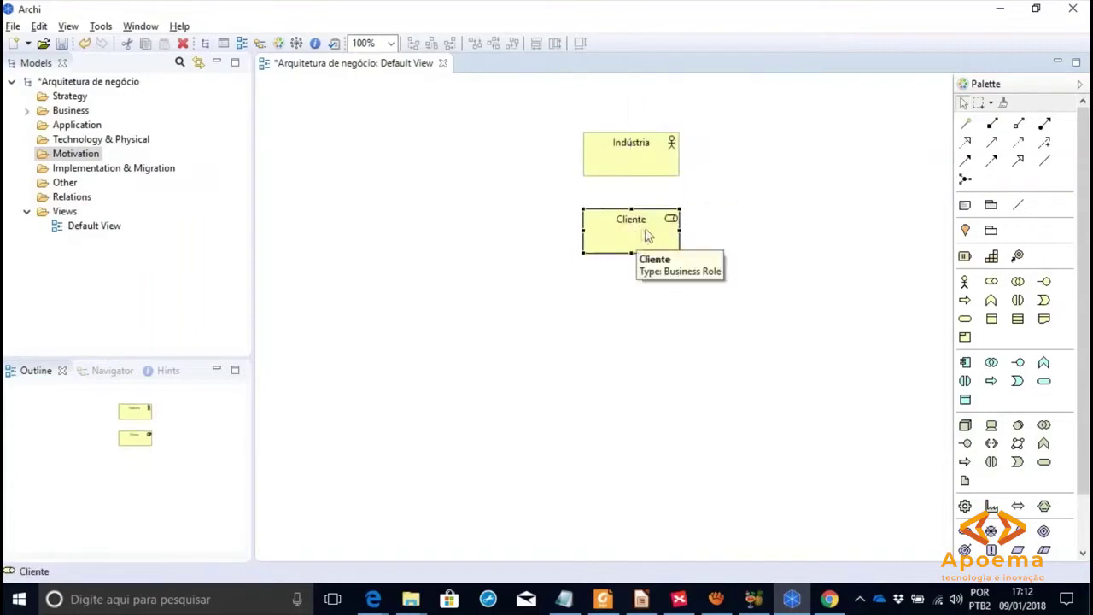
- Place an Application Event below Cliente and a Communication Network beneath that event, keeping their default names
click(1017, 381)
click(594, 340)
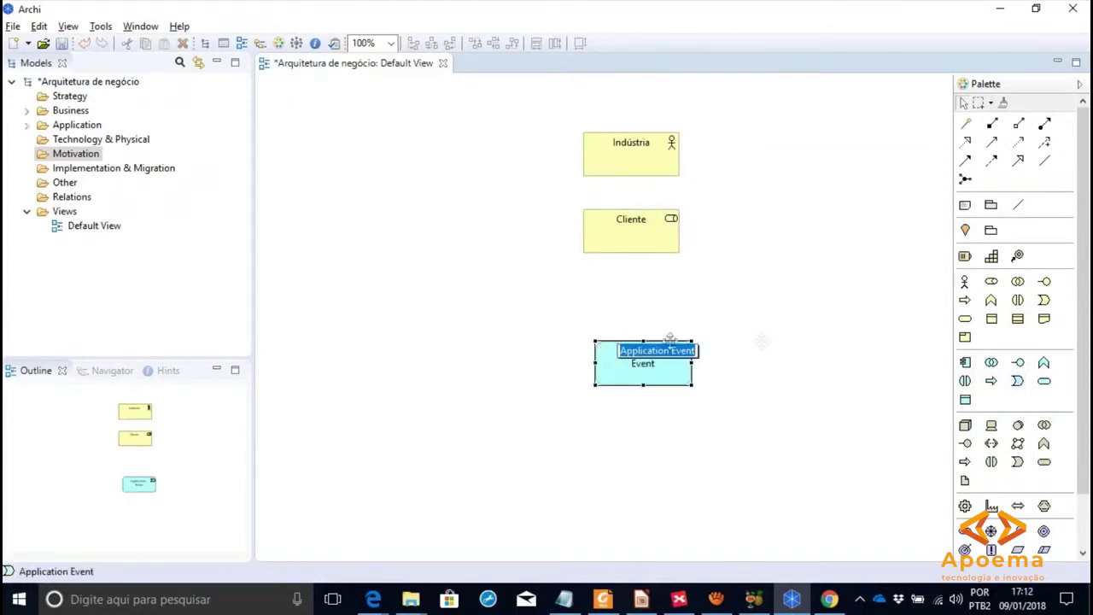
click(781, 341)
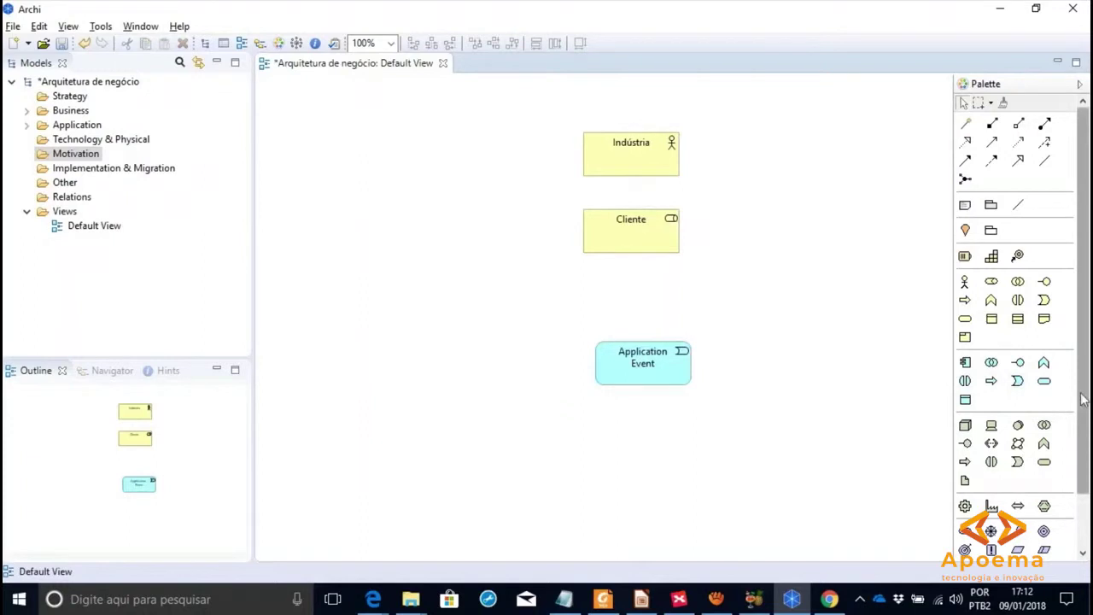
scroll(1082, 394, down, 2)
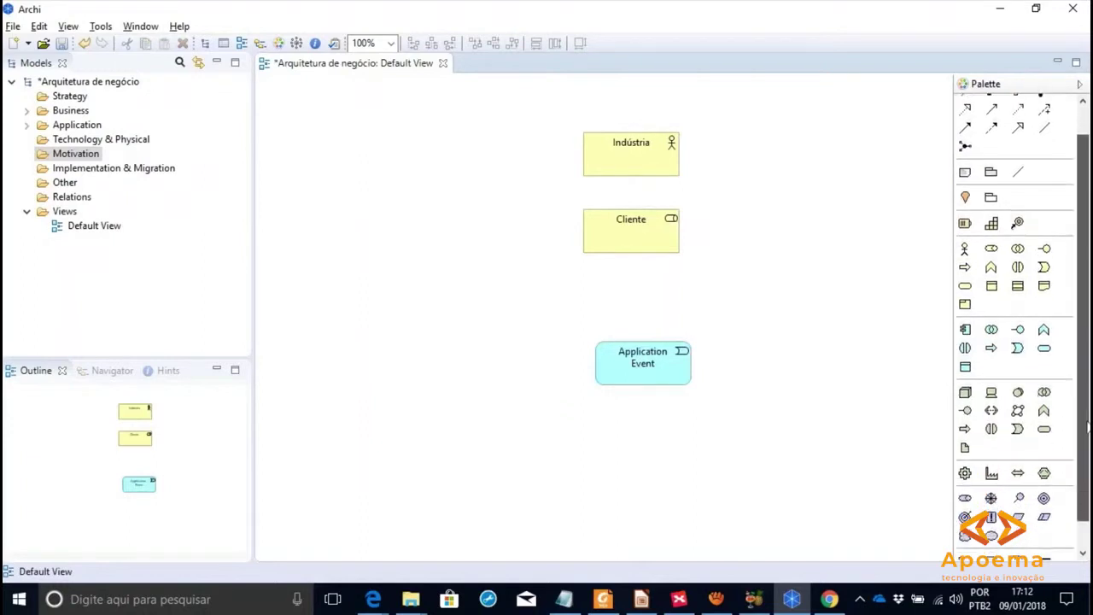
click(1017, 410)
click(635, 454)
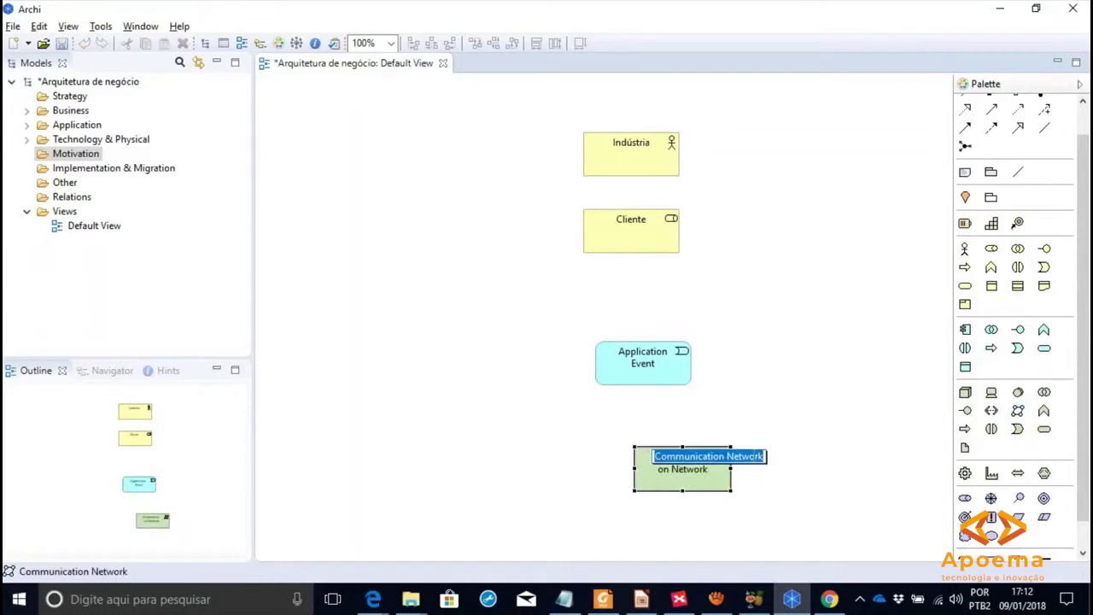
click(800, 435)
- Place a Principle motivation element on the canvas to the left of the Application Event
scroll(1033, 495, down, 1)
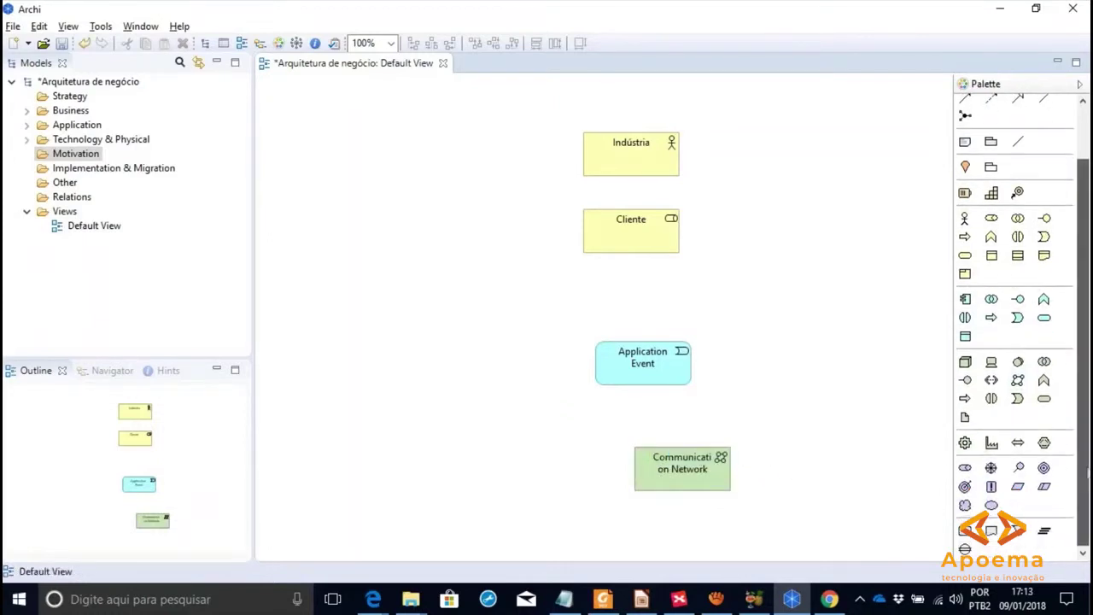
click(990, 488)
click(398, 347)
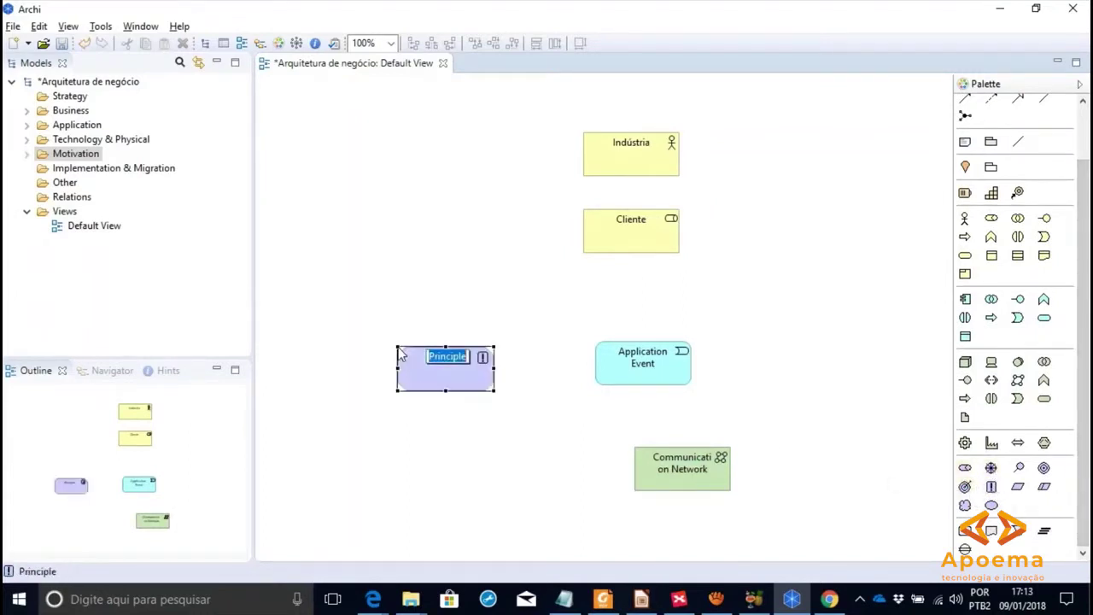
- Place a Gap element on the canvas above Principle, keeping its default name
click(444, 332)
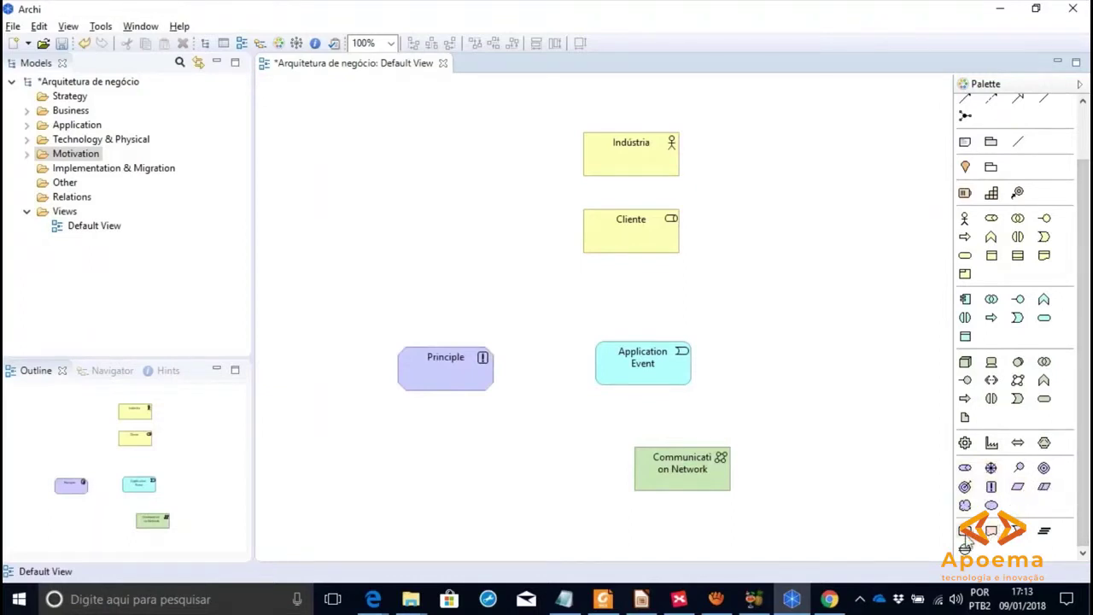
click(965, 549)
click(378, 228)
click(363, 181)
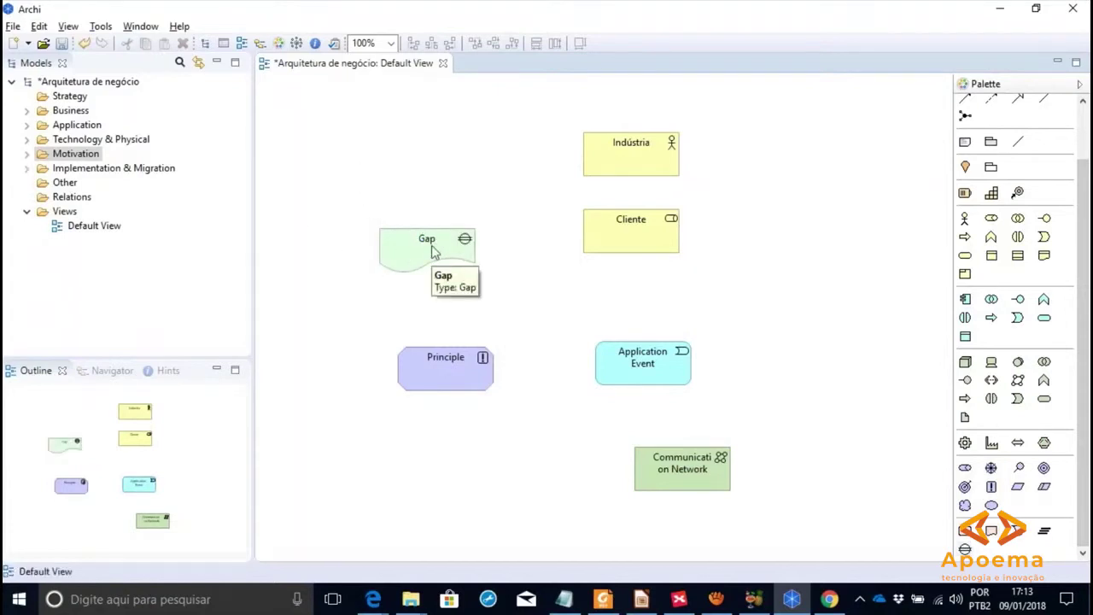
- Line up Gap and Principle beside Indústria and Cliente, then set Application Event and Communication Network side by side below them
click(418, 246)
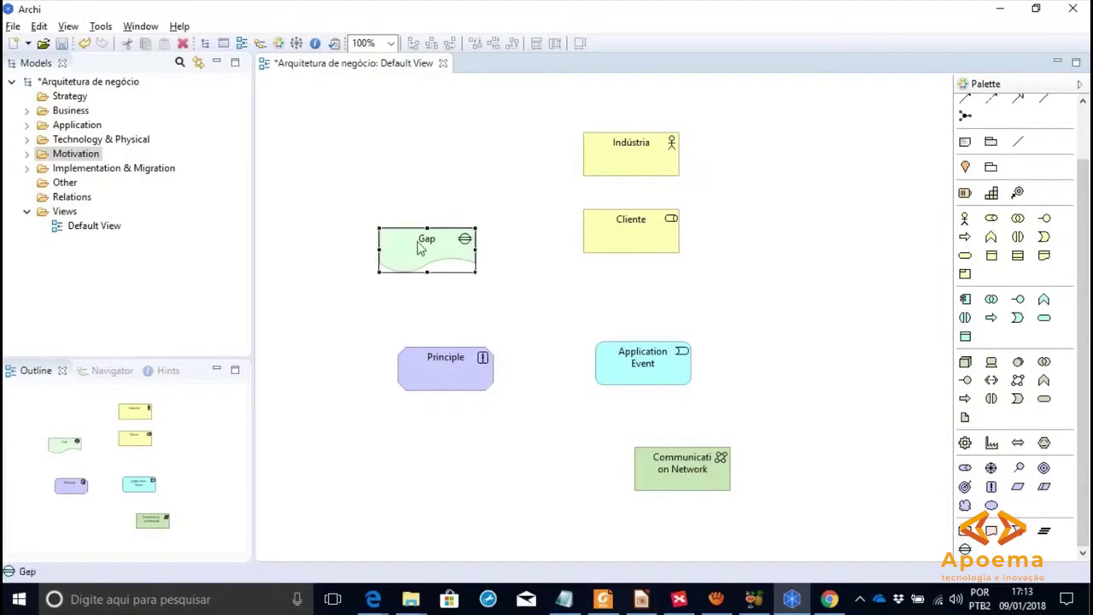
drag(418, 246, 393, 150)
drag(456, 359, 411, 239)
drag(602, 248, 605, 257)
drag(639, 356, 444, 329)
drag(688, 475, 597, 342)
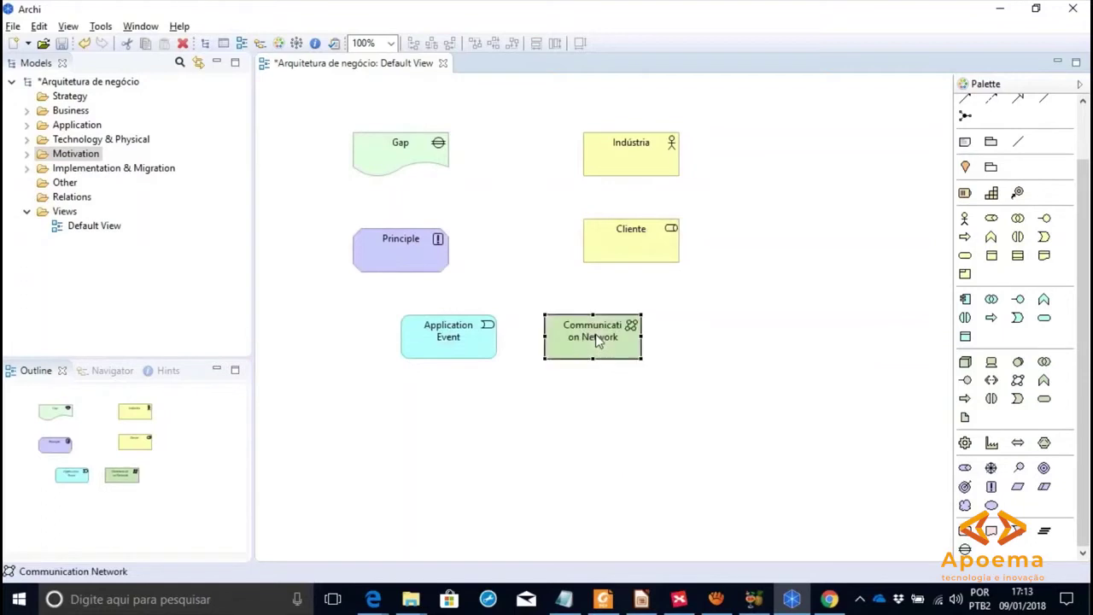
click(551, 369)
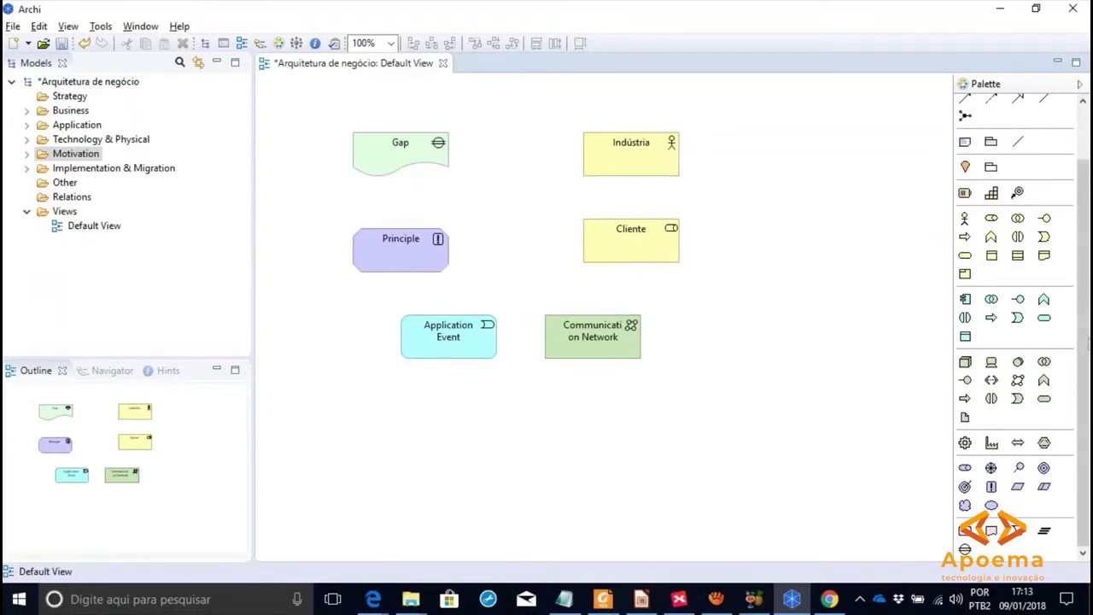
- Move Cliente to the right of Indústria at the same height, leaving a gap between them
drag(1084, 359, 1087, 294)
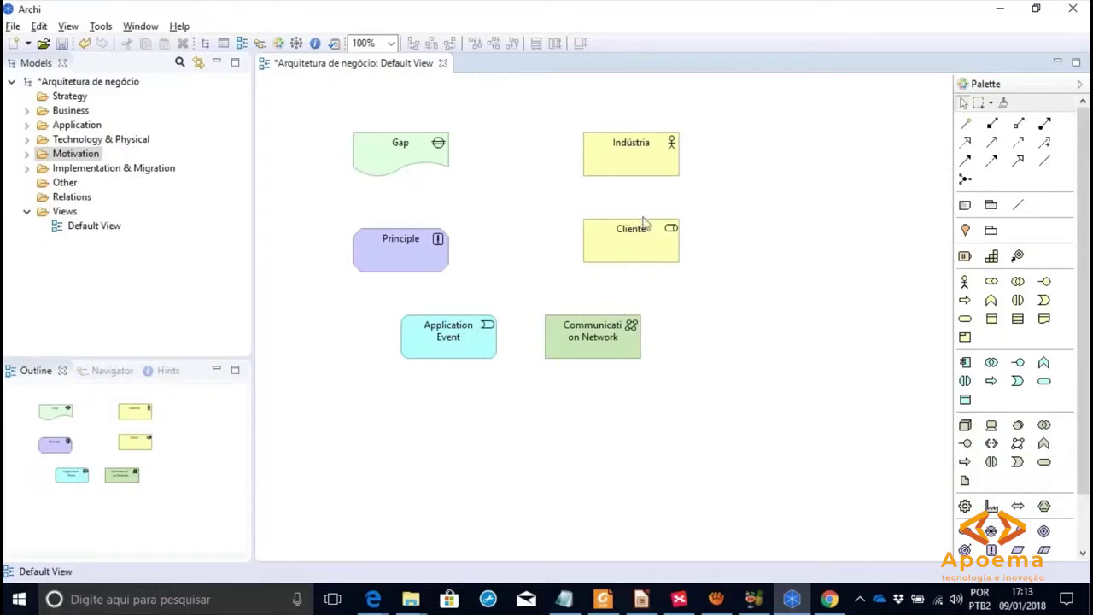
click(1018, 141)
drag(656, 251, 825, 167)
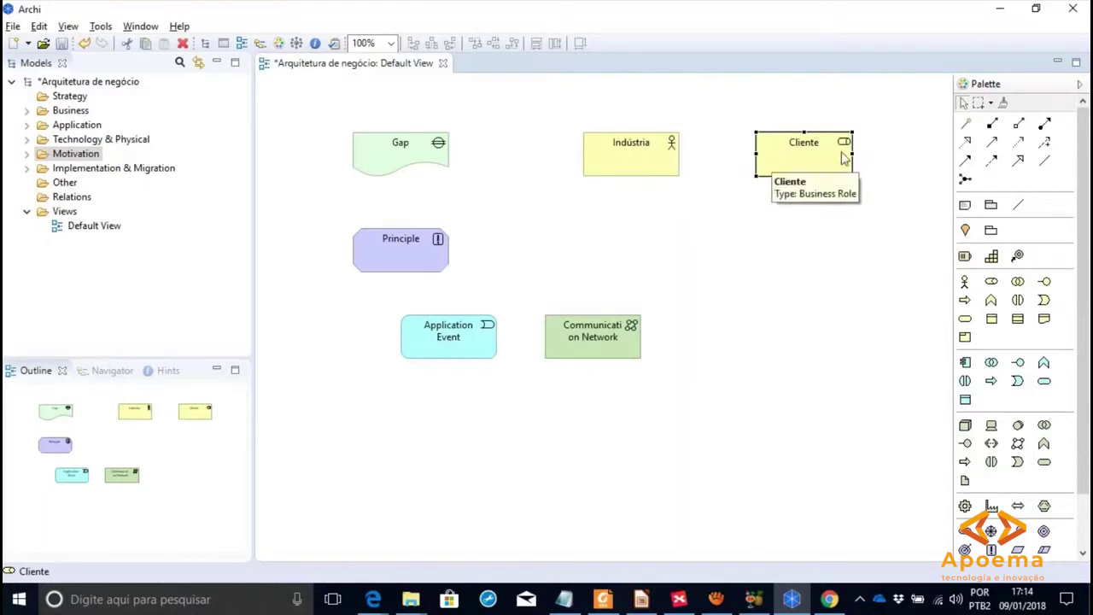
click(820, 214)
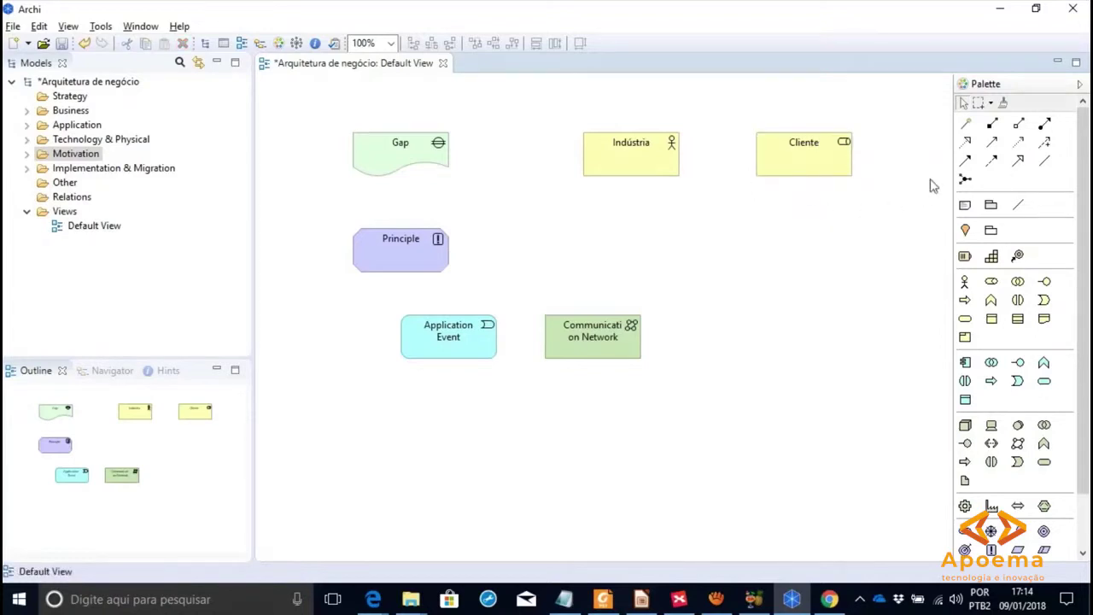
- Connect Indústria to Cliente with an Assignment relation
click(1022, 159)
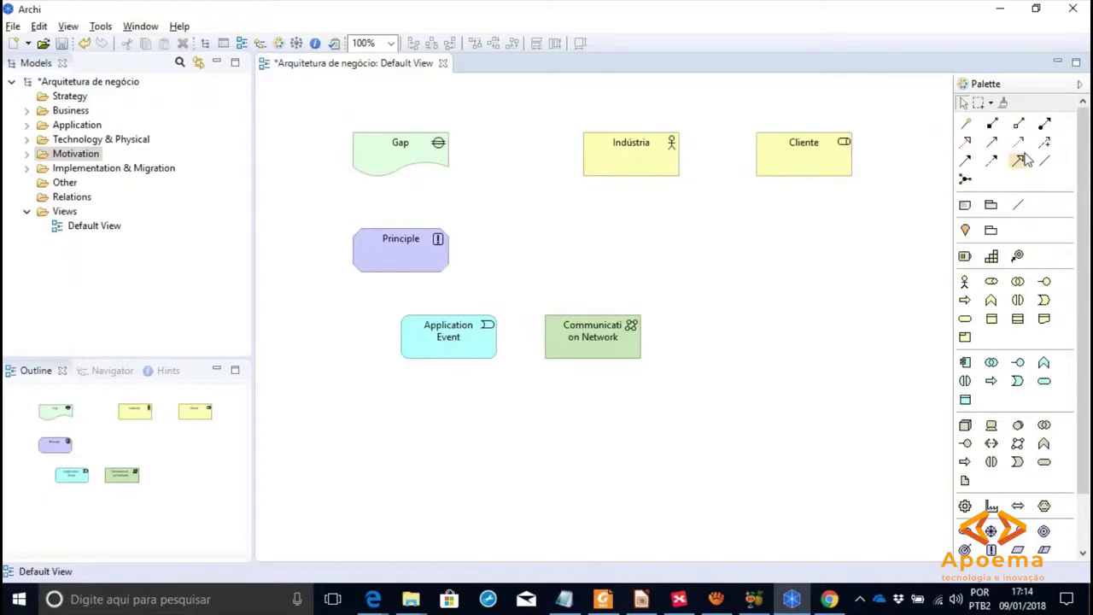
click(1043, 127)
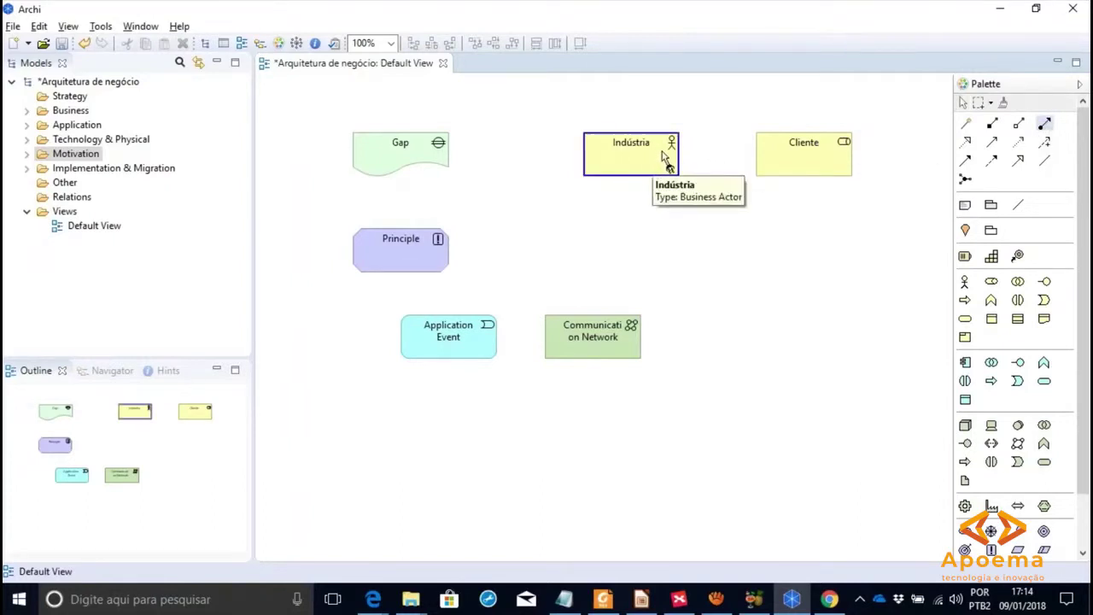
click(1045, 126)
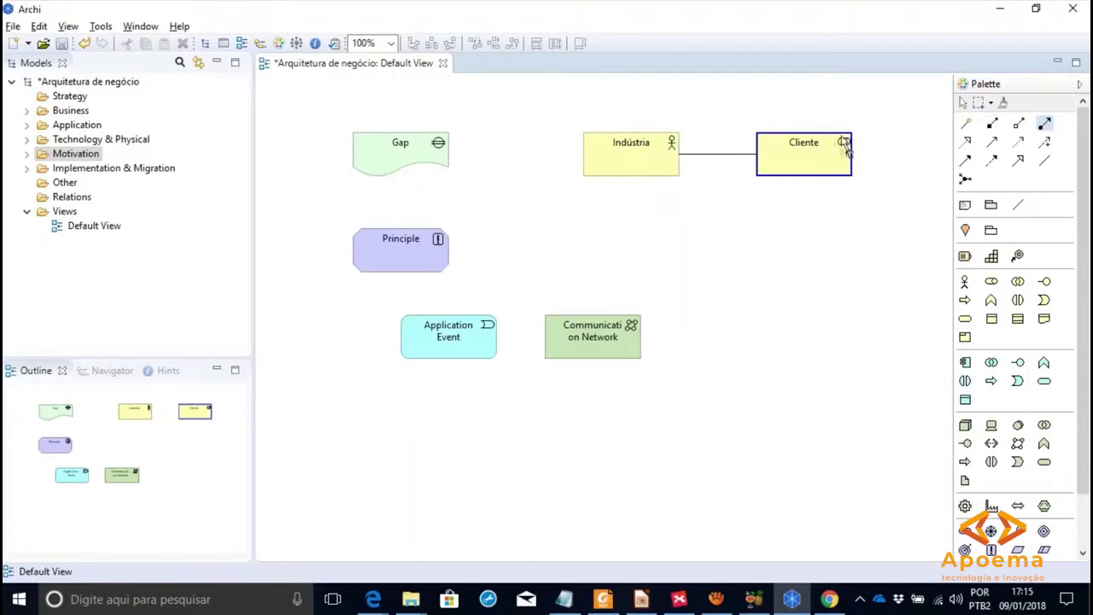
click(800, 162)
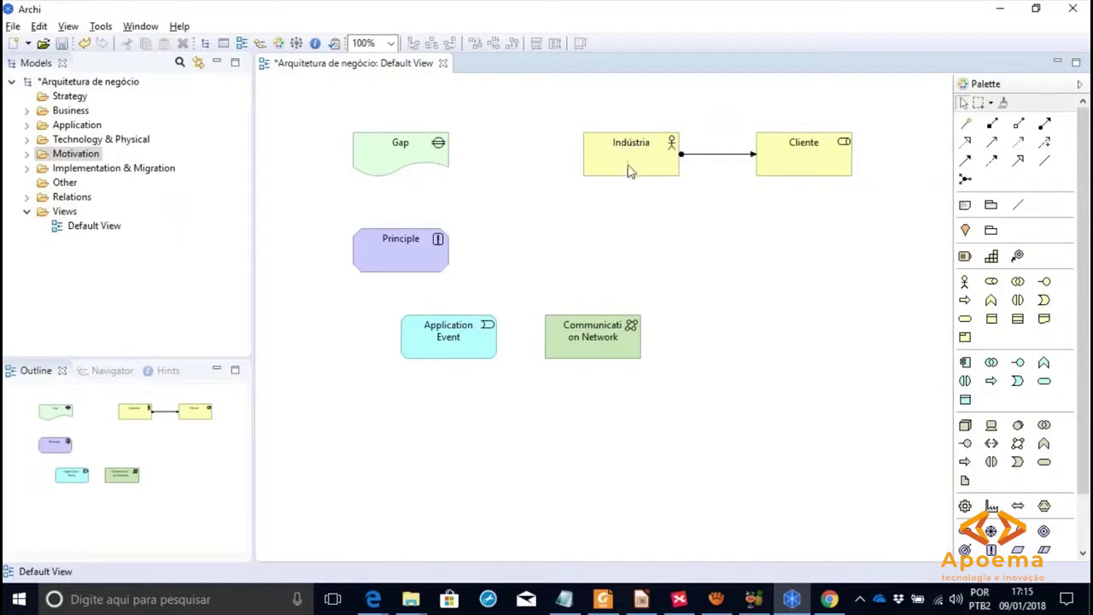
- Move Indústria and Cliente around the canvas, ending with Indústria below Cliente and the relation vertical
drag(636, 168, 646, 168)
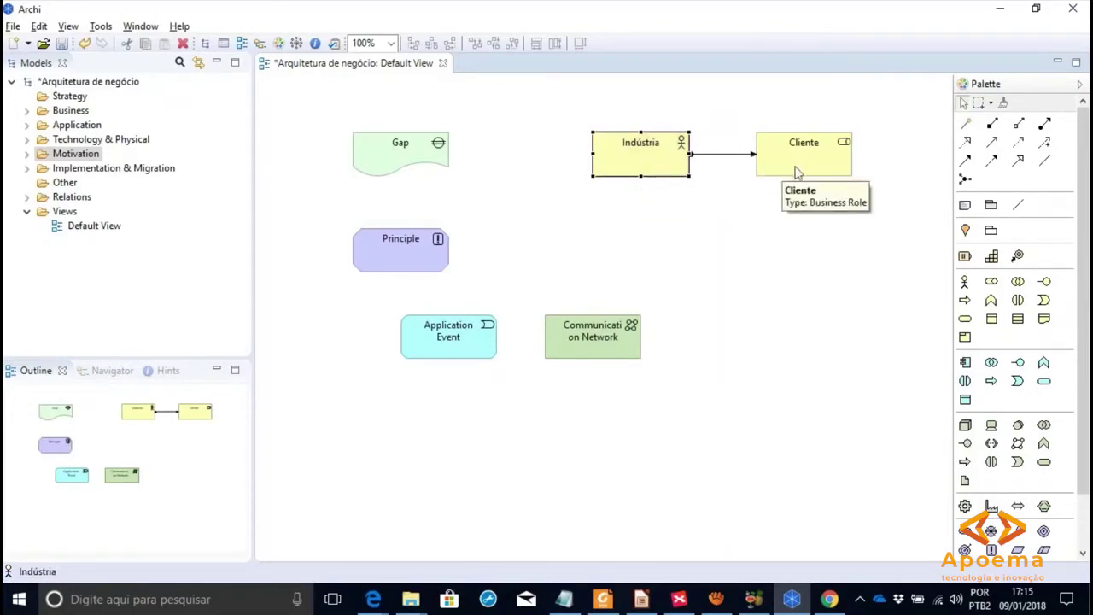
click(726, 187)
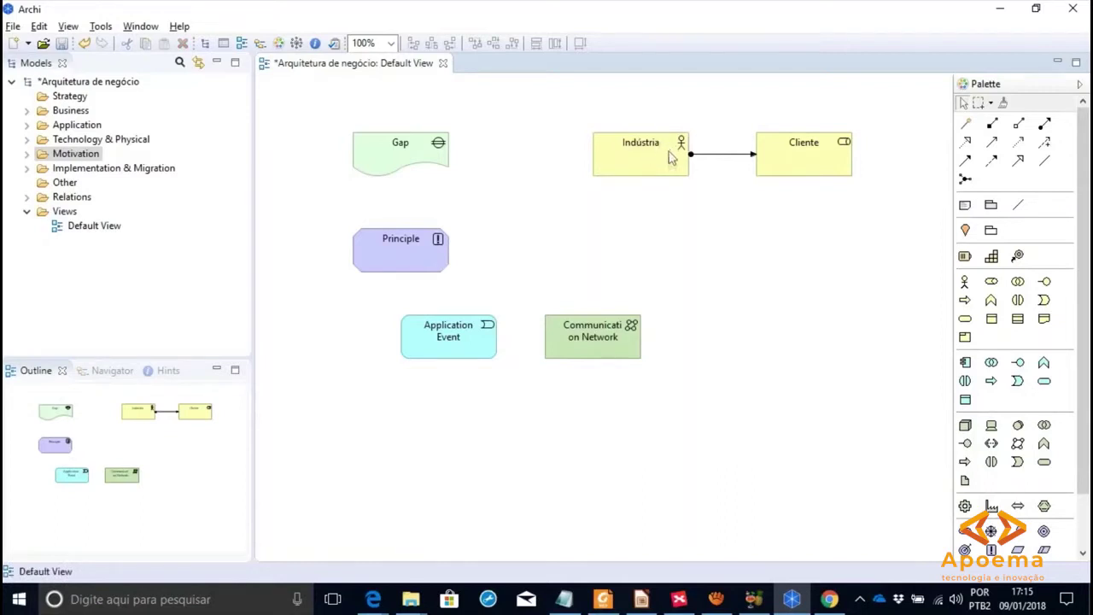
drag(668, 165, 678, 136)
drag(792, 163, 802, 133)
drag(683, 136, 702, 202)
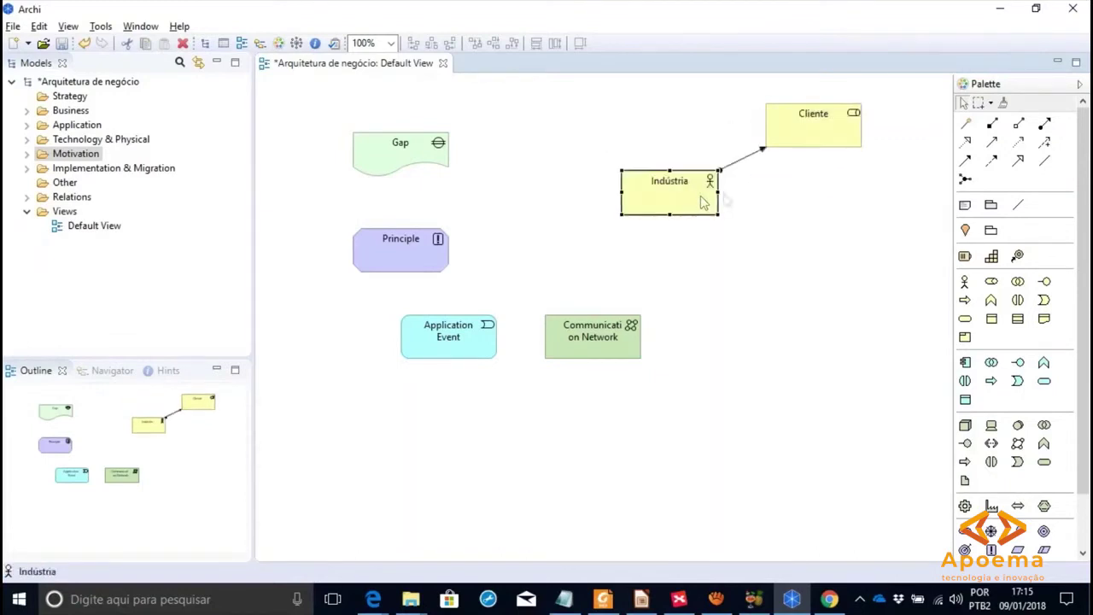
mouse_move(822, 136)
mouse_down()
mouse_move(828, 202)
mouse_move(820, 139)
mouse_up()
drag(703, 195, 818, 233)
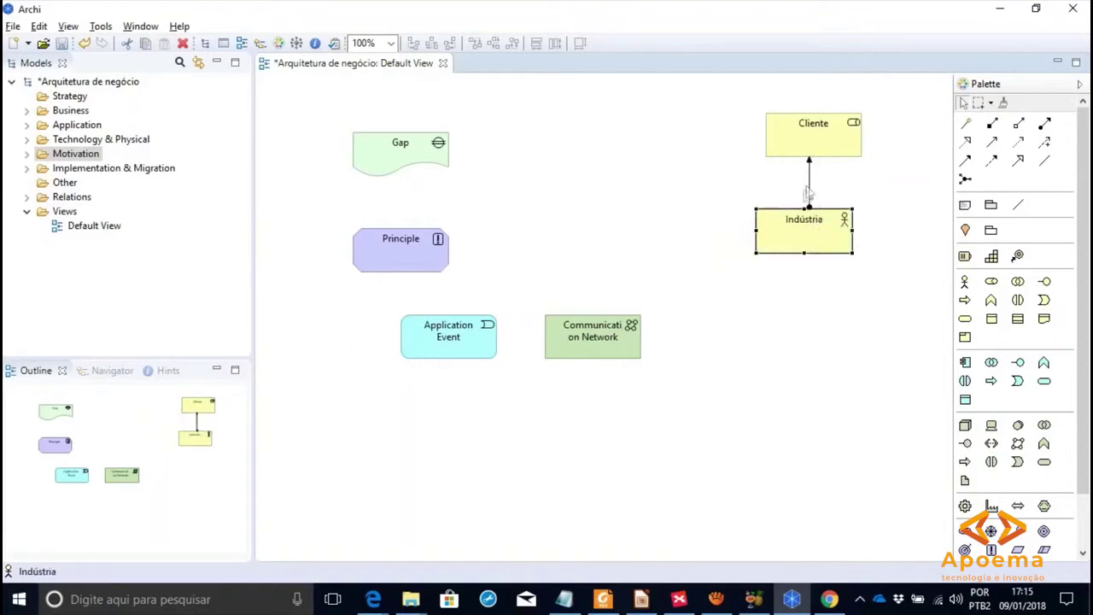
drag(802, 236, 820, 236)
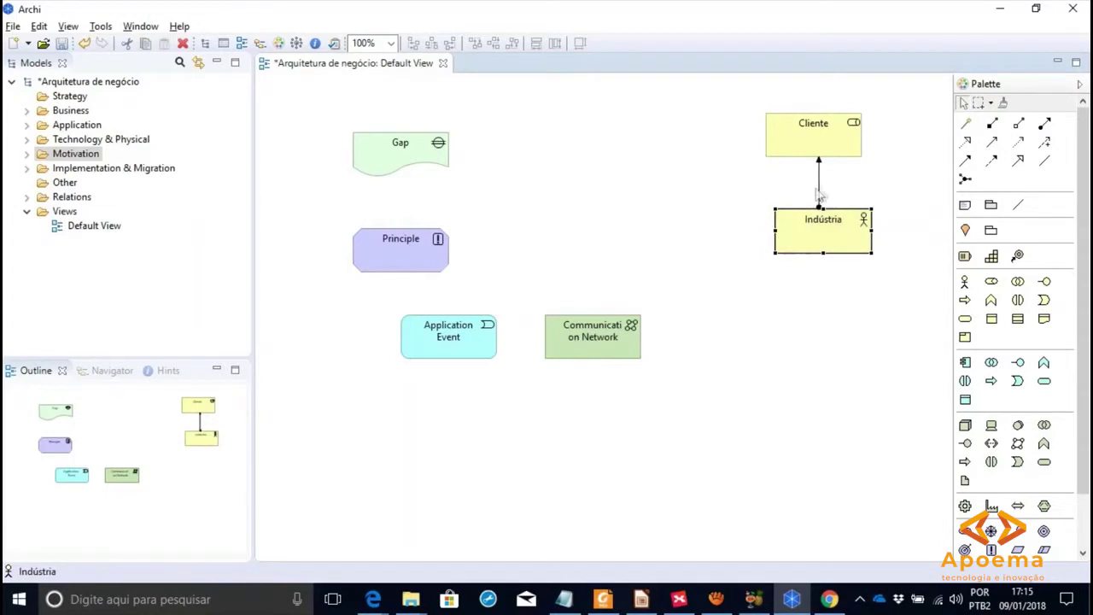
- Move Cliente up and left of Indústria, bend their assignment relation into a right angle, and bring Indústria closer
click(819, 187)
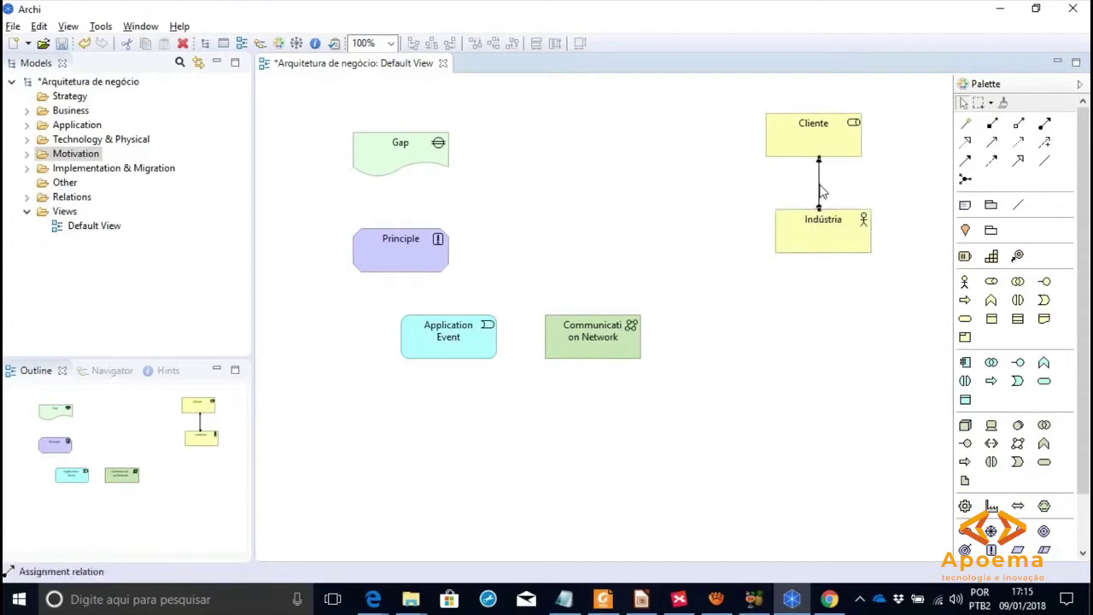
mouse_move(818, 186)
mouse_down()
mouse_move(790, 183)
mouse_move(821, 182)
mouse_up()
mouse_move(817, 184)
mouse_down()
mouse_move(844, 184)
mouse_move(806, 181)
mouse_up()
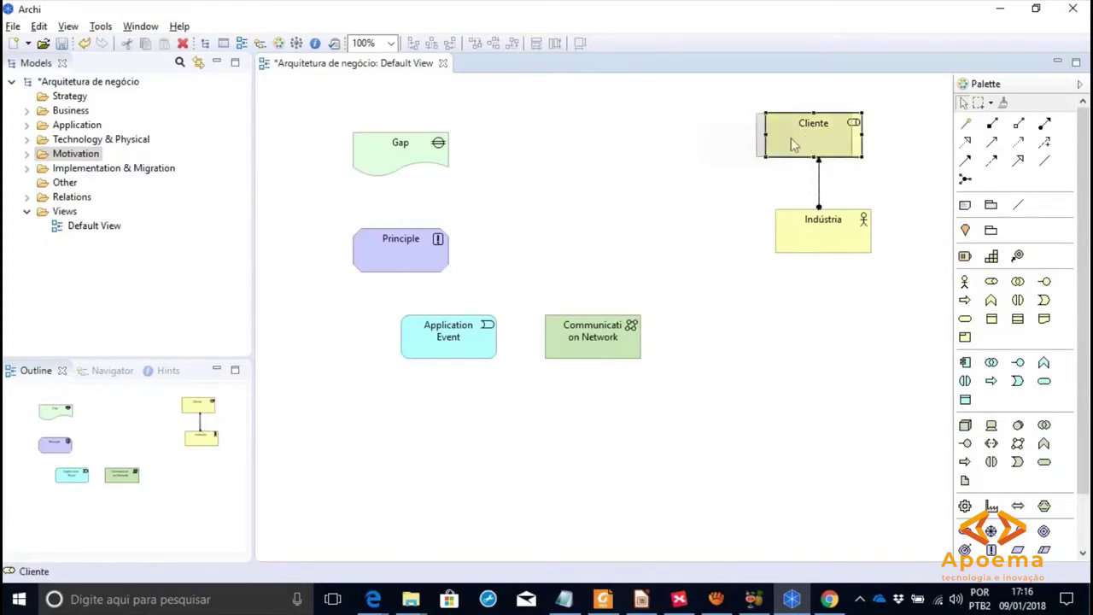
drag(791, 139, 665, 159)
click(752, 194)
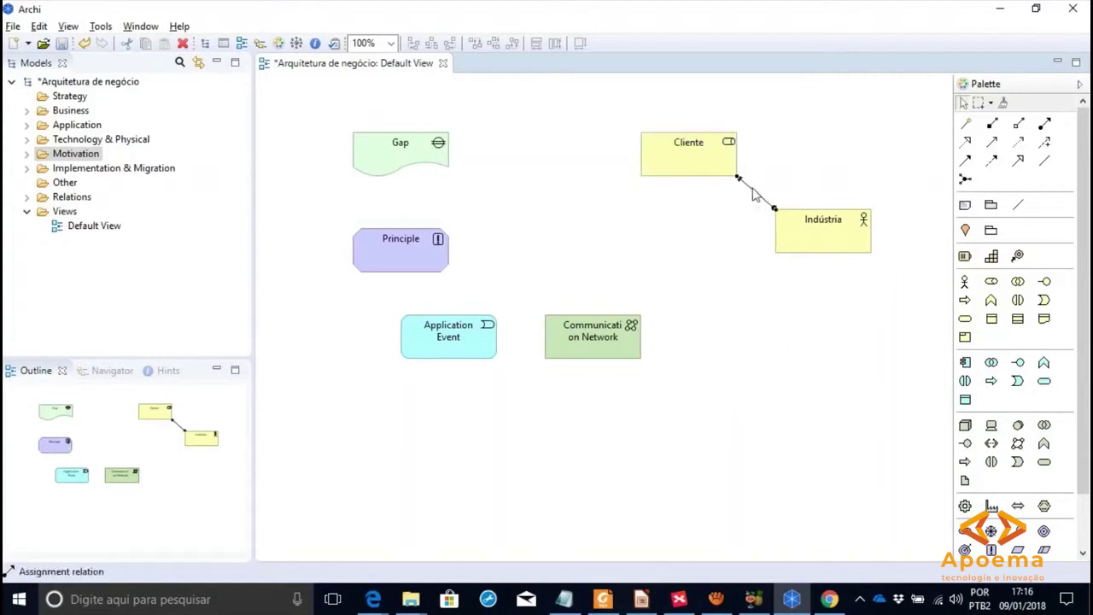
drag(755, 193, 715, 212)
drag(717, 208, 692, 221)
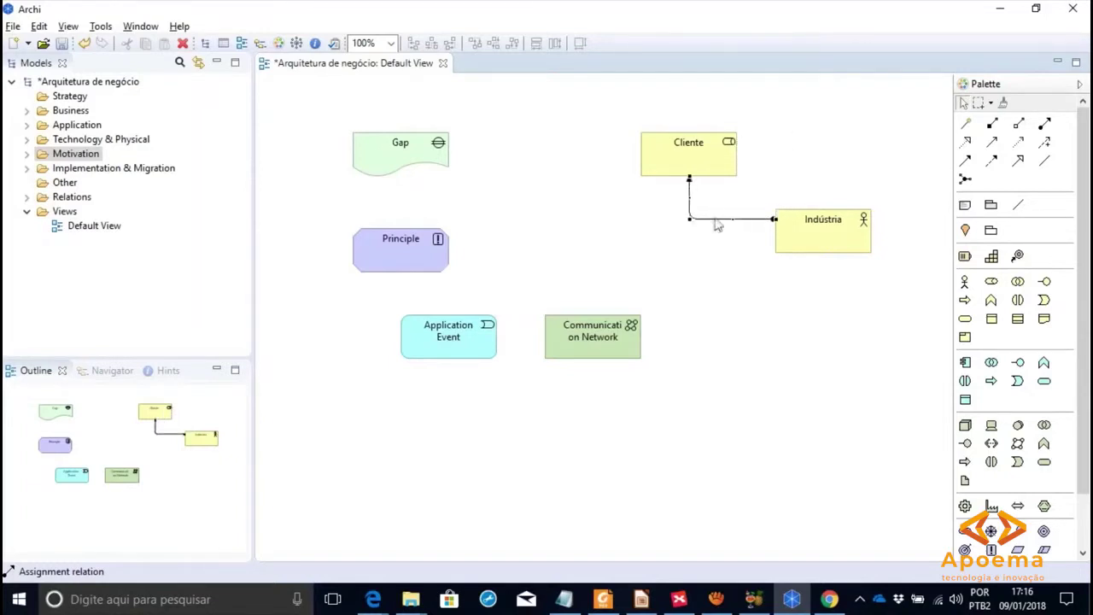
click(730, 201)
drag(829, 236, 788, 240)
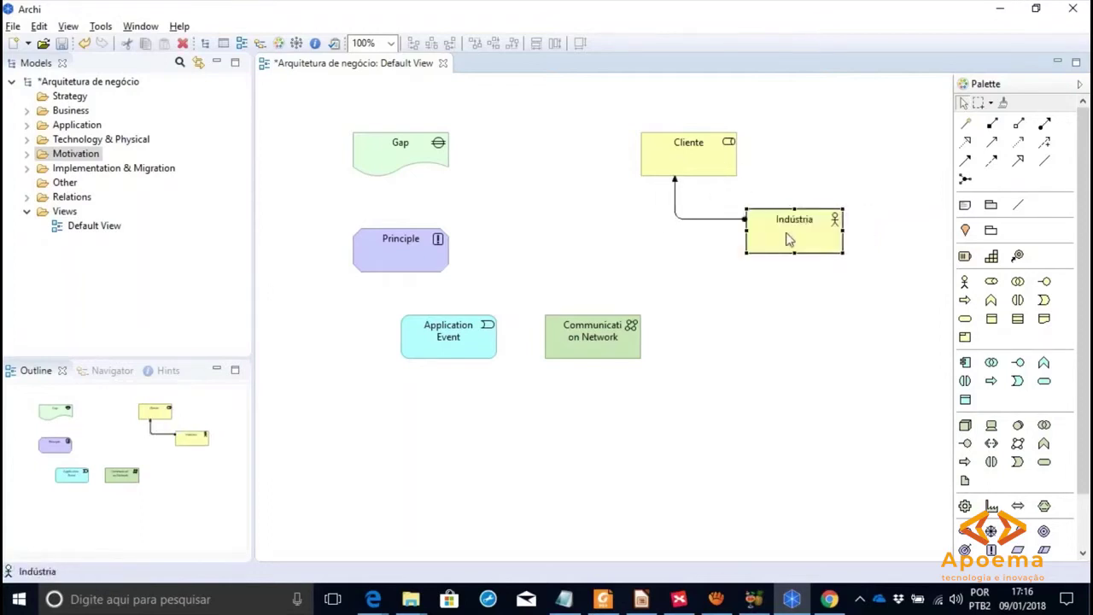
- Delete the assignment relation from the view and redraw it from Indústria to Cliente, referencing the existing relationship
click(704, 220)
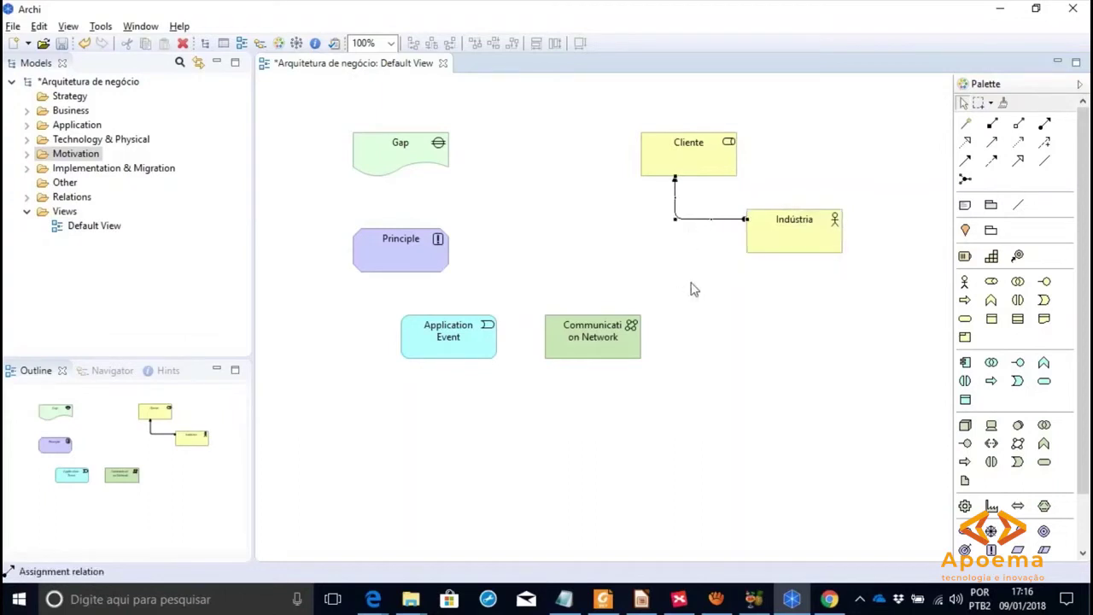
key(Delete)
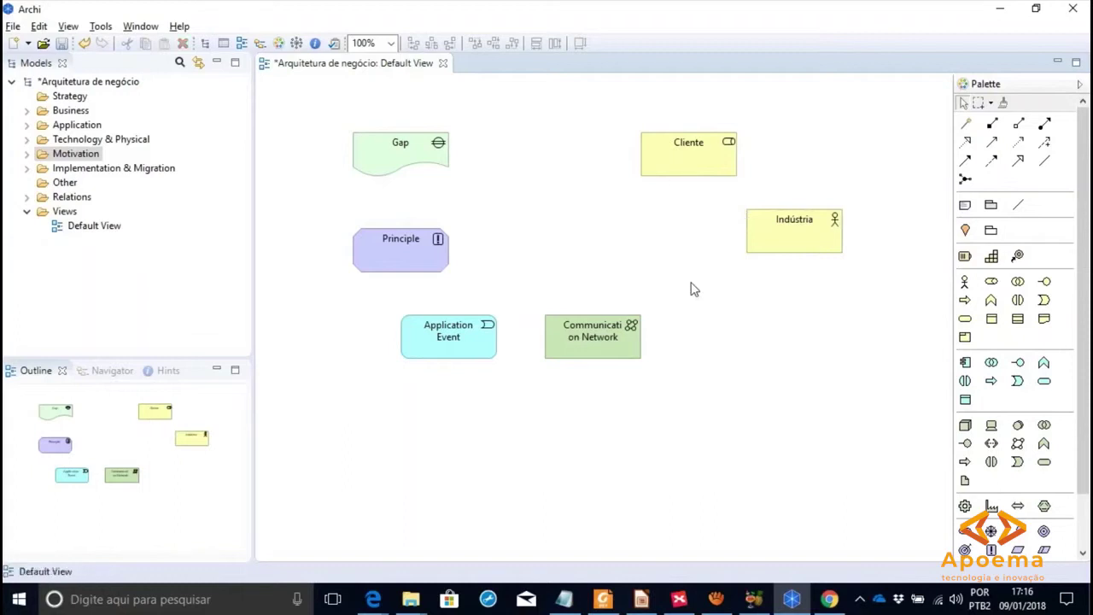
click(1043, 123)
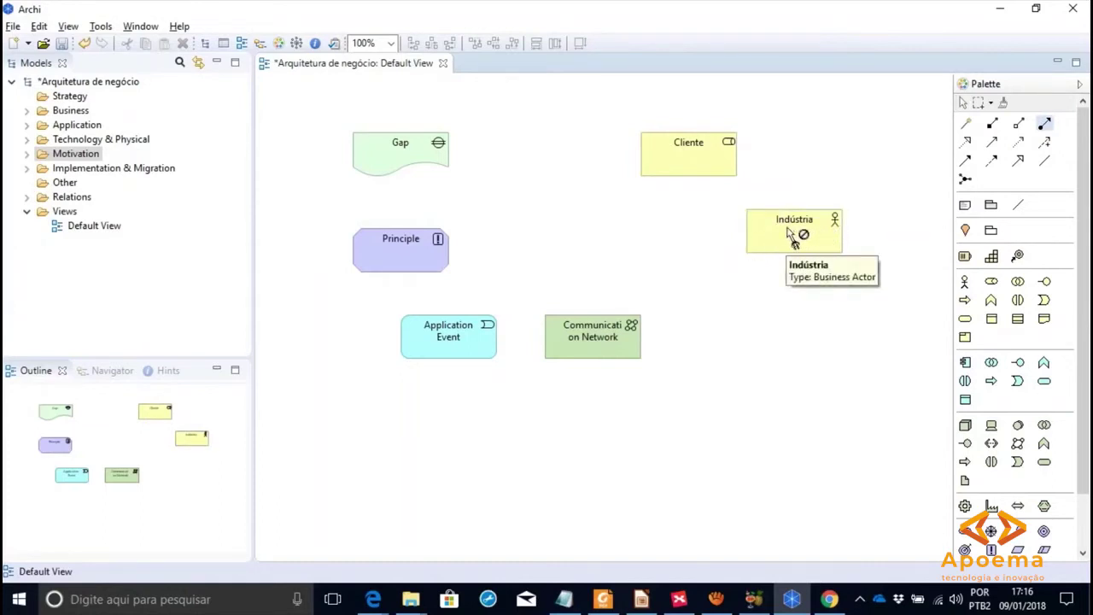
click(1045, 125)
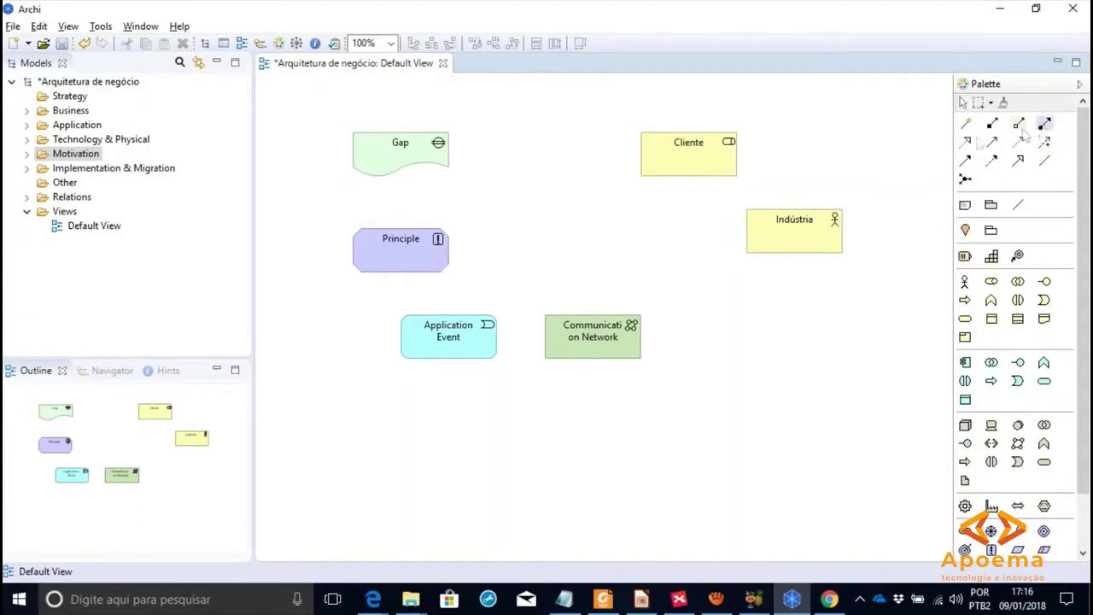
click(771, 234)
click(692, 164)
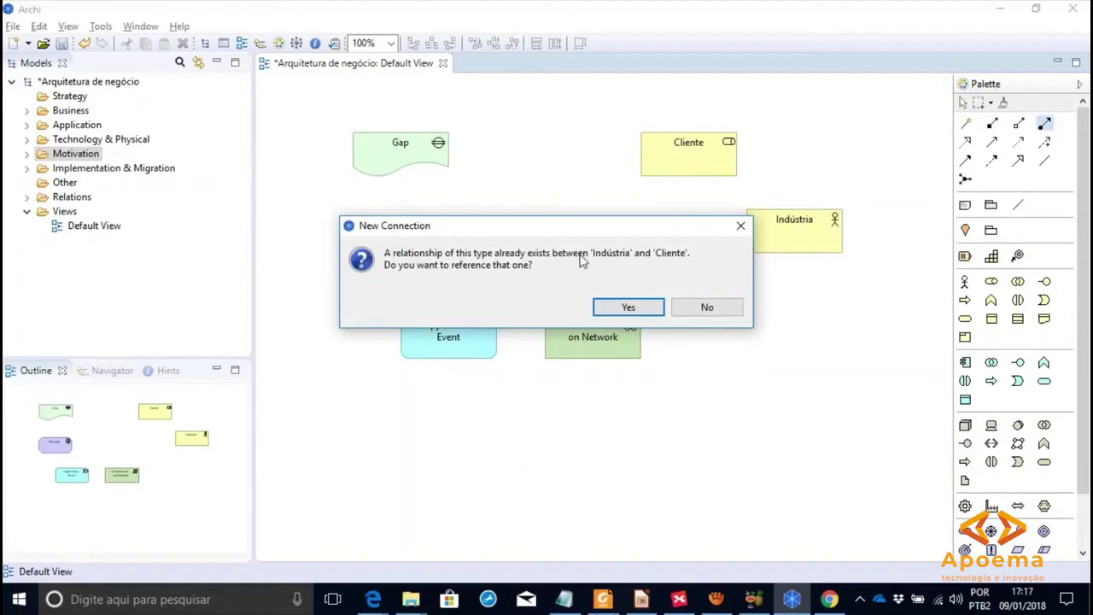
click(628, 308)
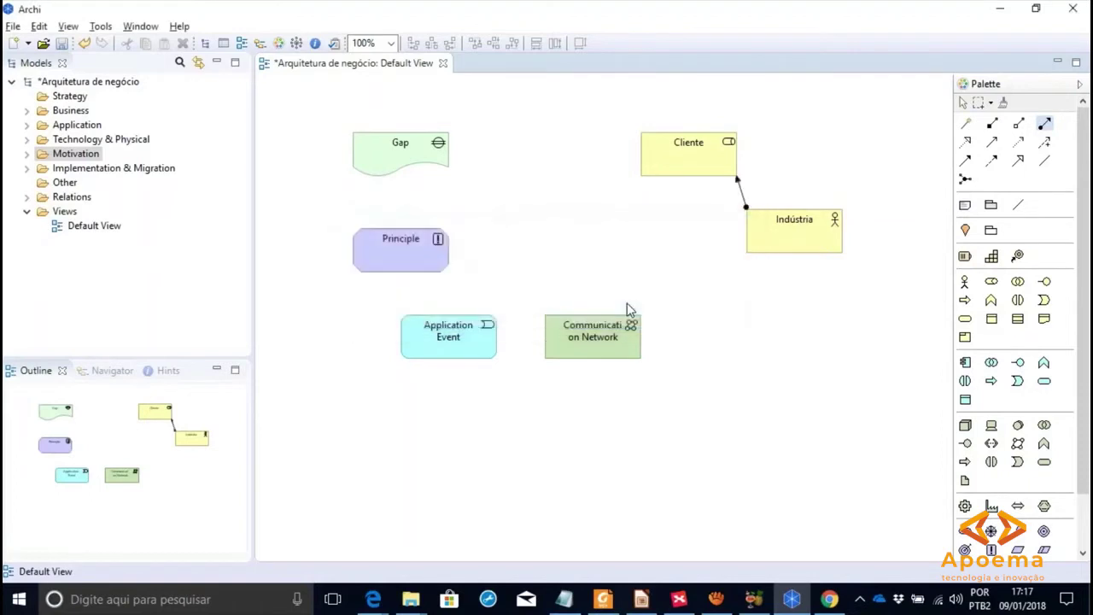
- Bend the assignment relation into a right angle below Cliente and shift Indústria and Cliente slightly left
click(741, 193)
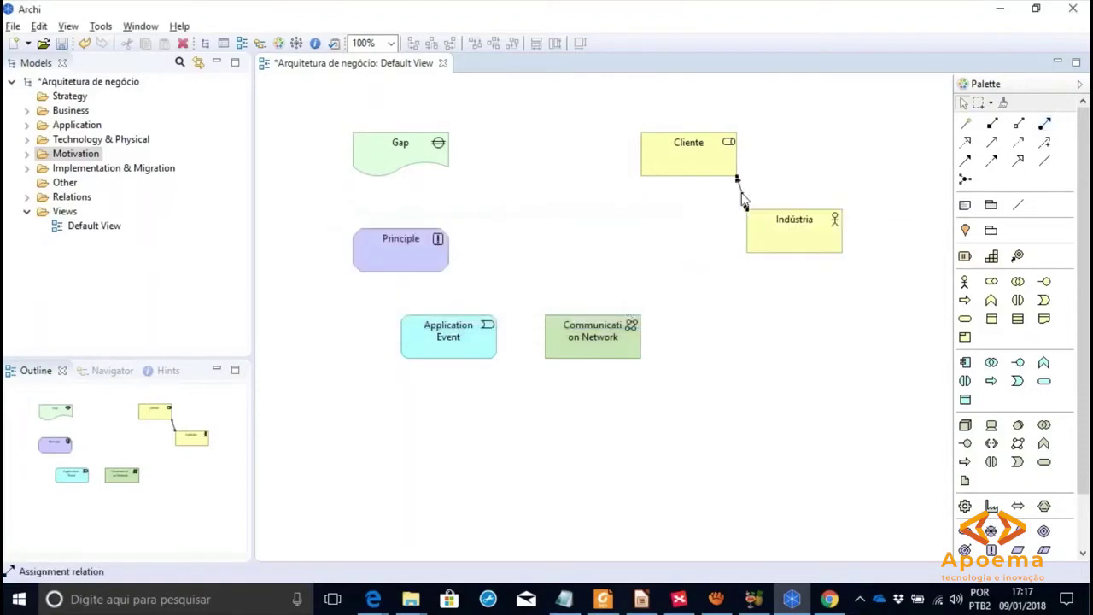
drag(738, 193, 692, 225)
click(772, 228)
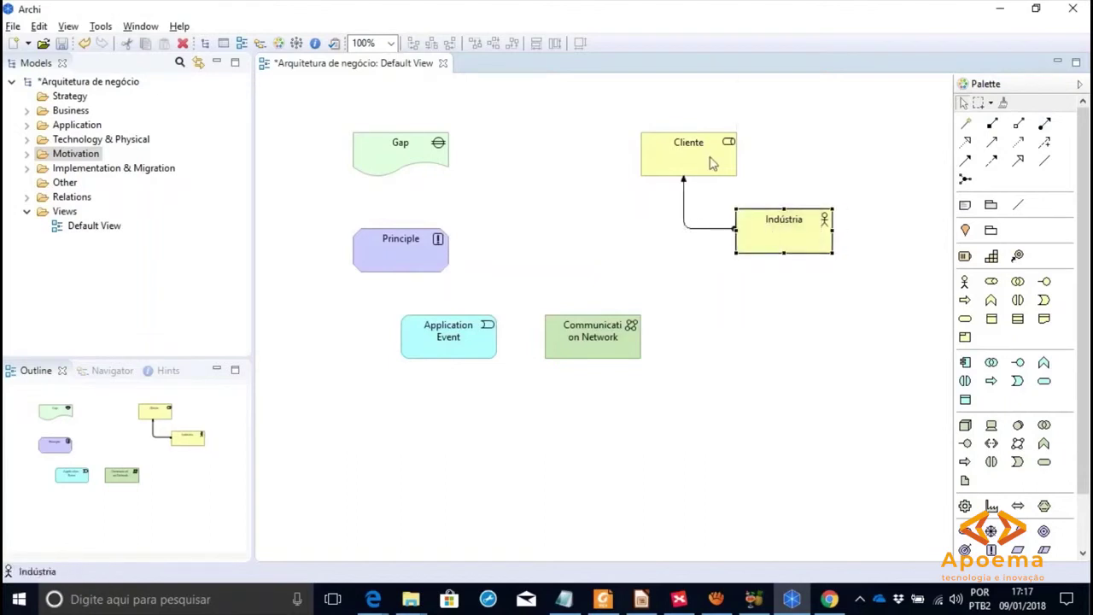
drag(711, 159, 701, 159)
click(659, 230)
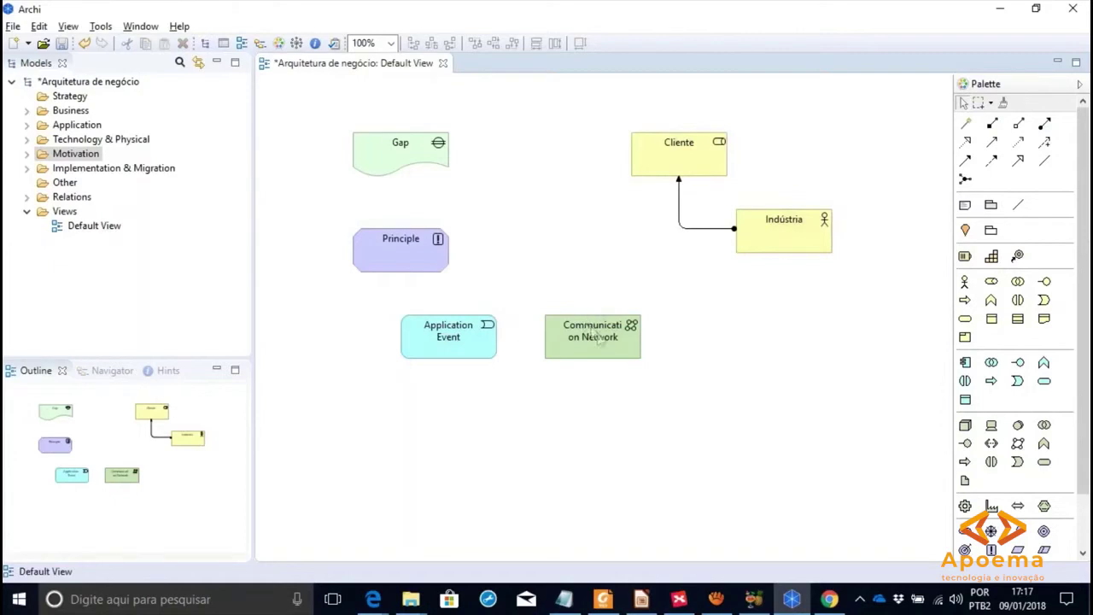
- Arrange the unconnected elements in a two-by-two block, with Gap above Principle and Application Event above Communication Network
drag(600, 334, 600, 248)
drag(468, 347, 544, 155)
drag(427, 164, 427, 152)
drag(420, 243, 423, 213)
drag(577, 250, 519, 219)
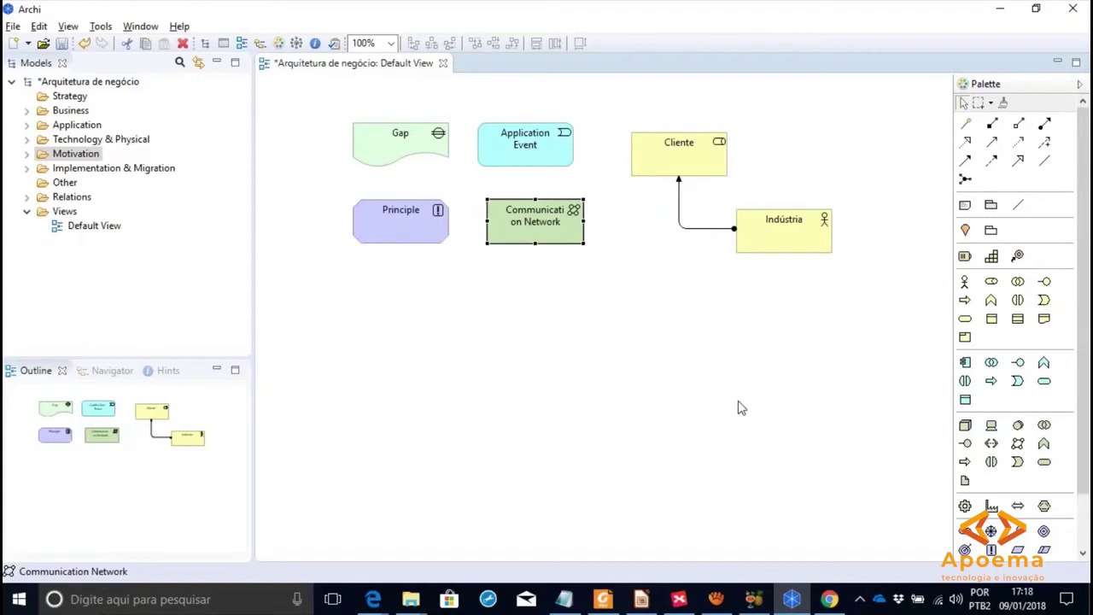
- Move Cliente below Indústria and raise Indústria slightly to widen the gap between them
click(709, 166)
drag(709, 166, 824, 339)
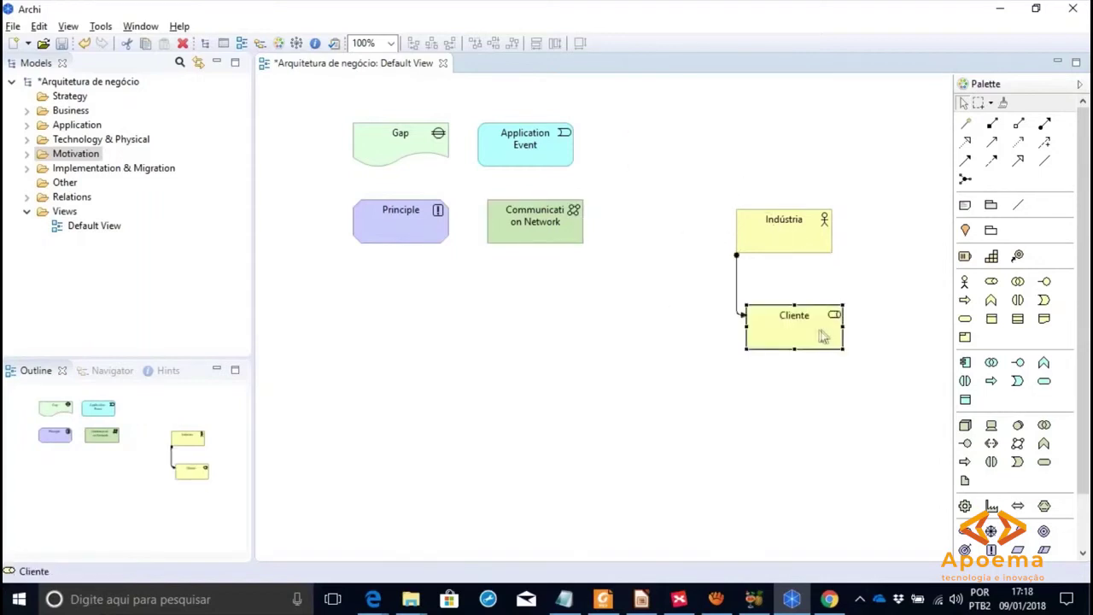
drag(786, 249, 788, 226)
- Reroute the assignment relation's bend points so the line runs straight down from Indústria to Cliente
click(737, 275)
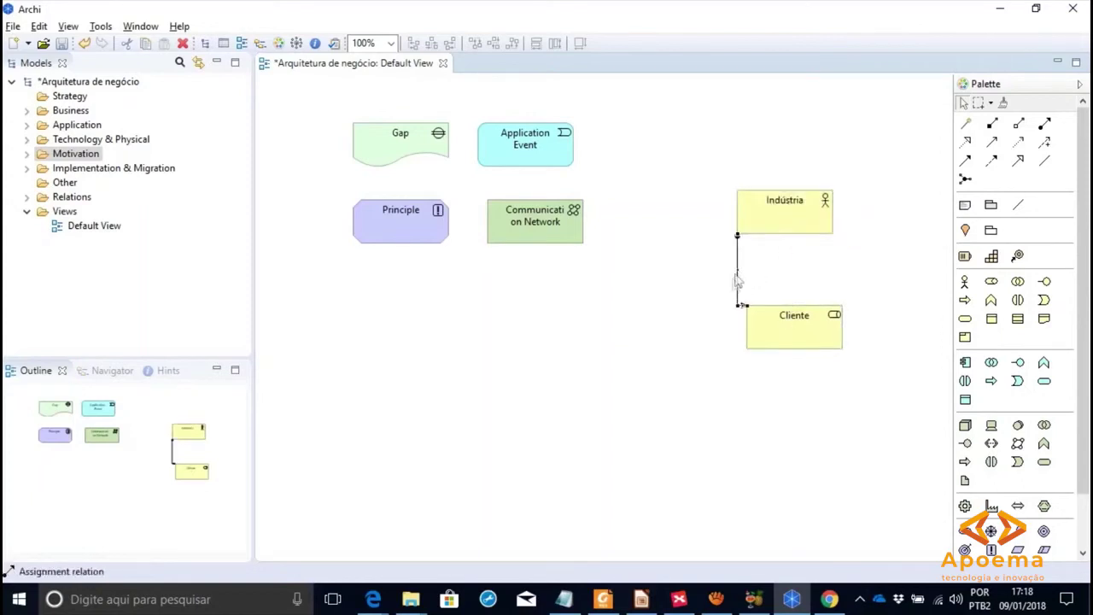
drag(738, 270, 776, 268)
drag(737, 305, 764, 295)
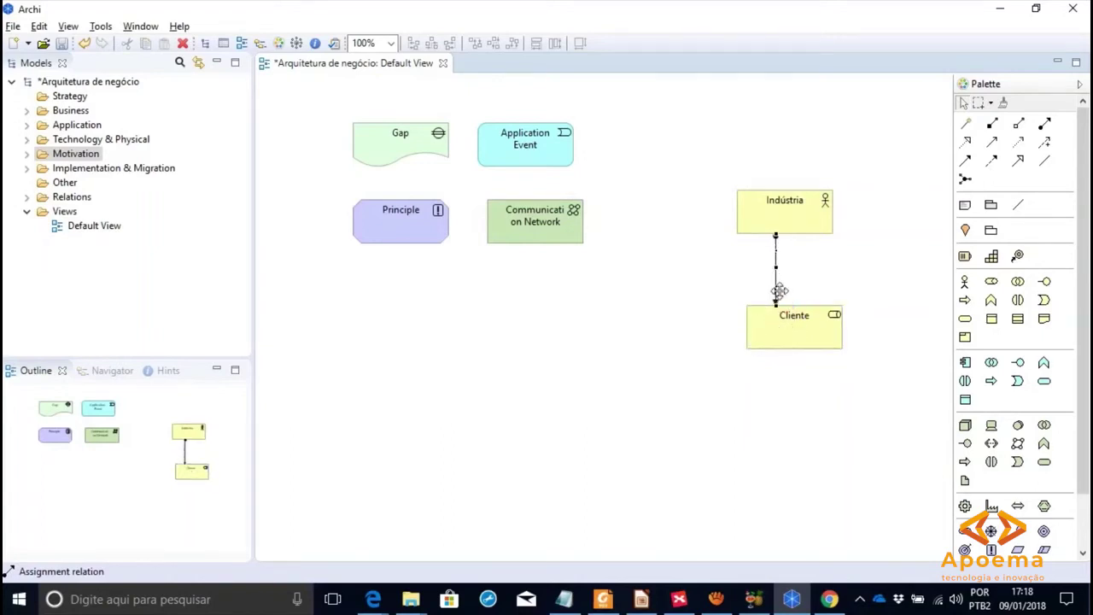
- Align Cliente directly beneath Indústria and center the assignment relation between the two elements
click(796, 272)
drag(805, 327, 795, 307)
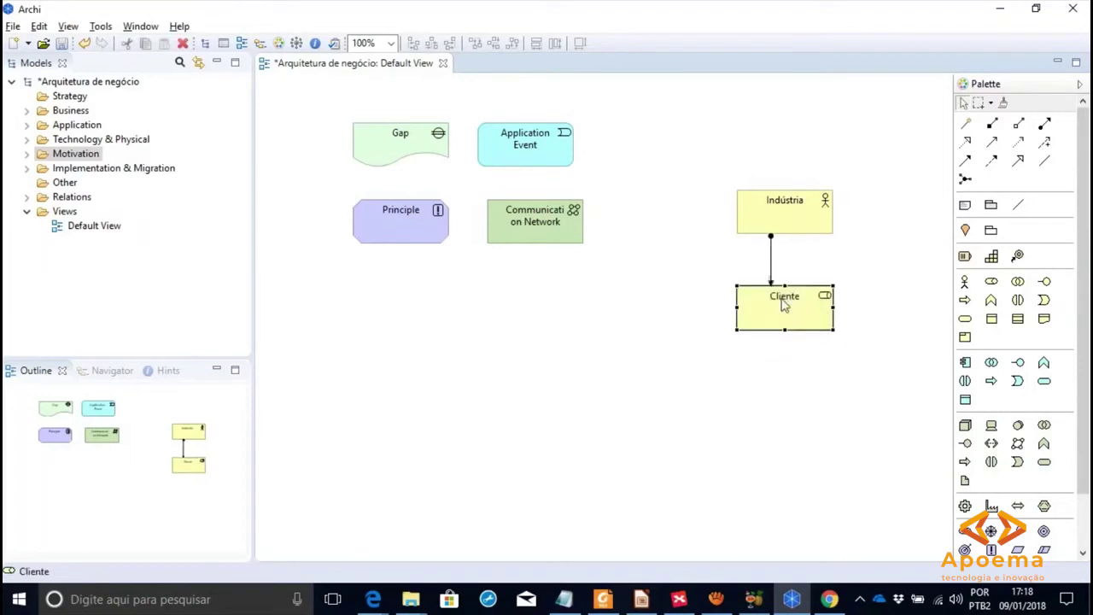
click(769, 270)
drag(771, 256, 784, 257)
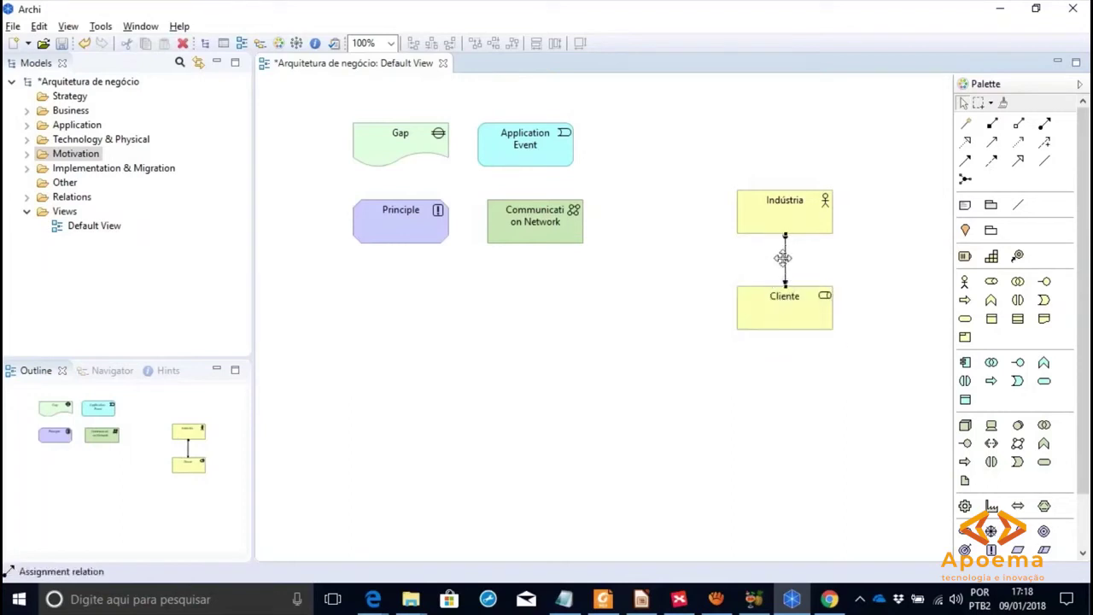
click(830, 258)
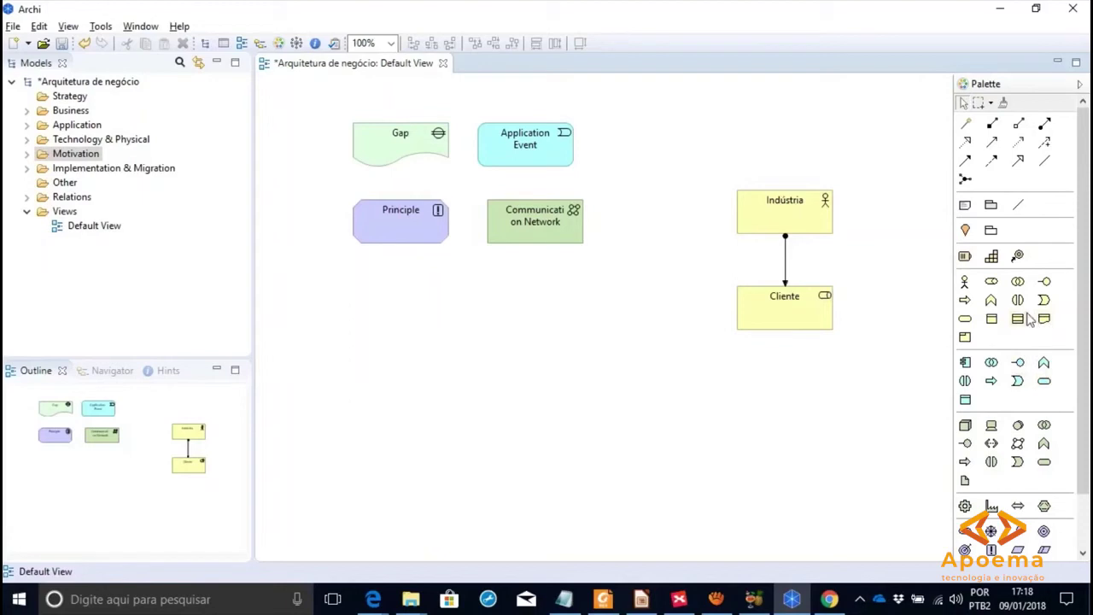
- Add a Business Process element named "Registro de compra" and align it directly below Cliente
click(965, 300)
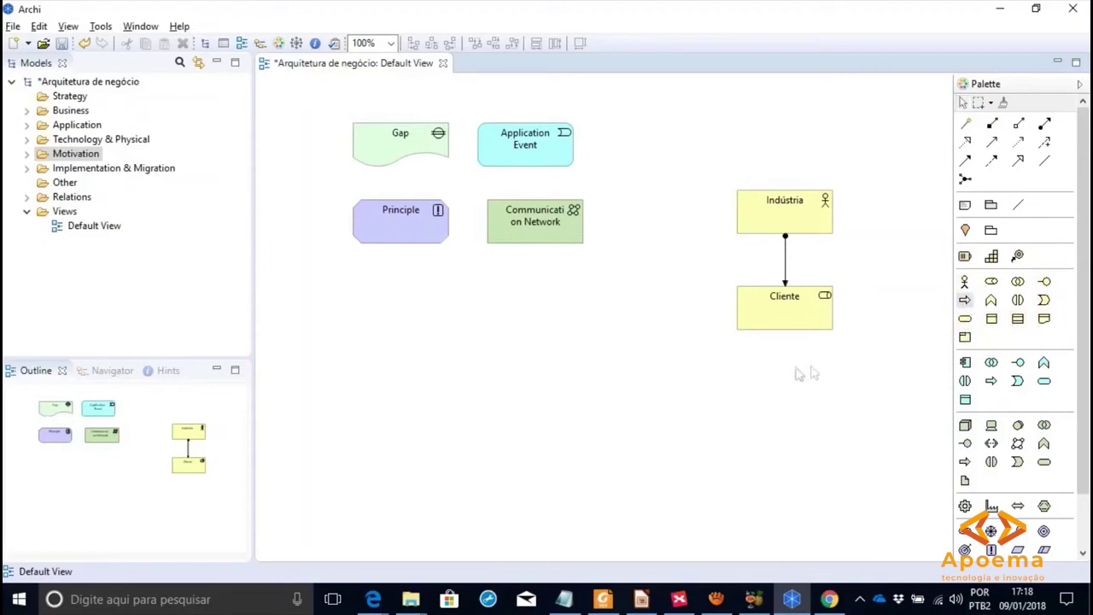
click(764, 381)
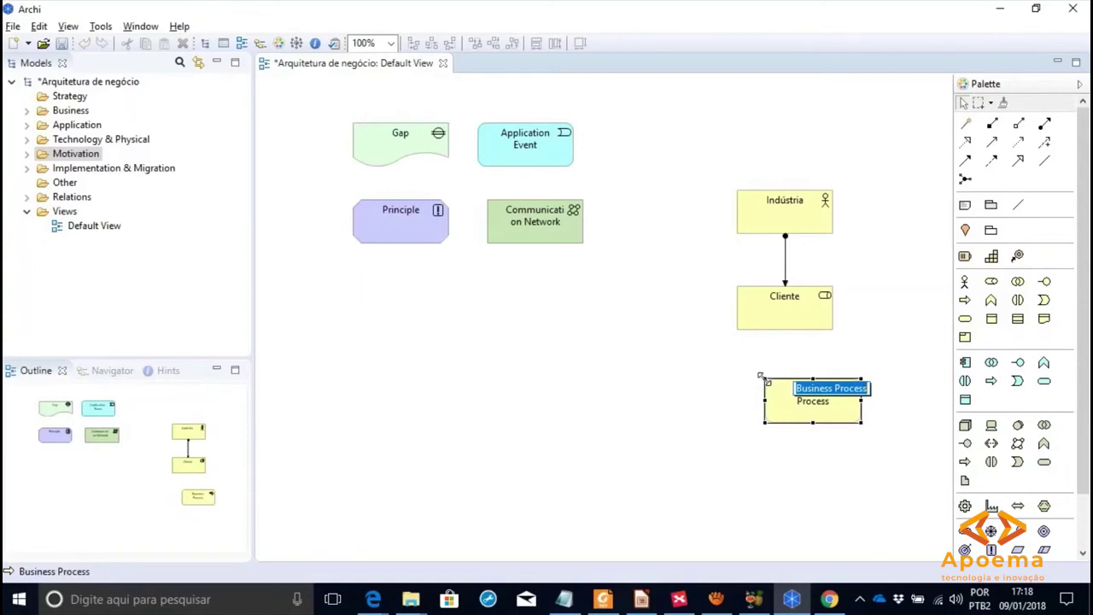
text(R)
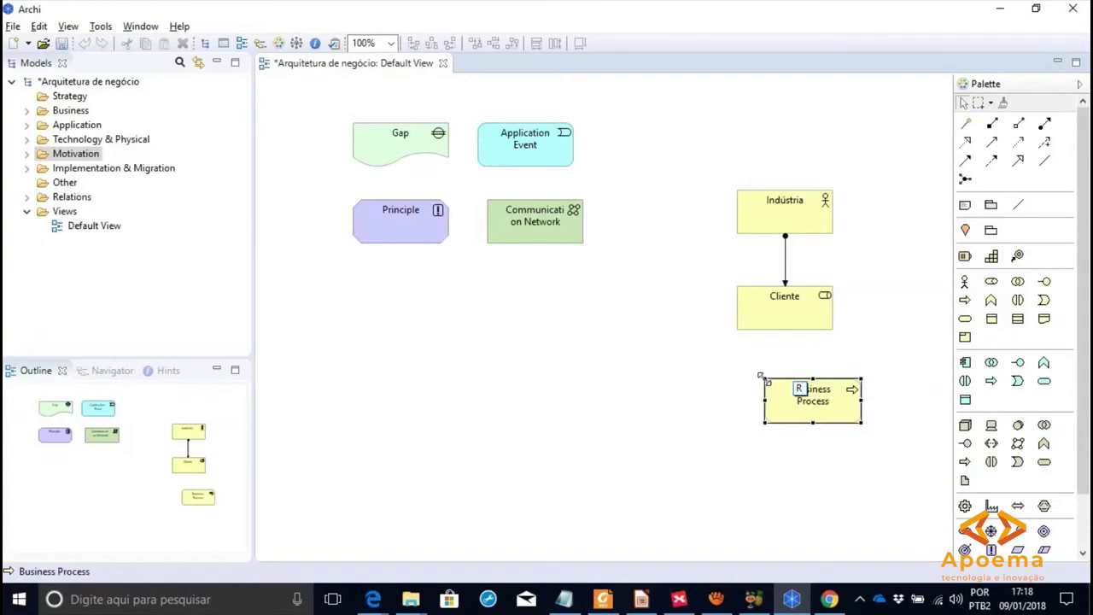
text(egistro de compra)
key(Return)
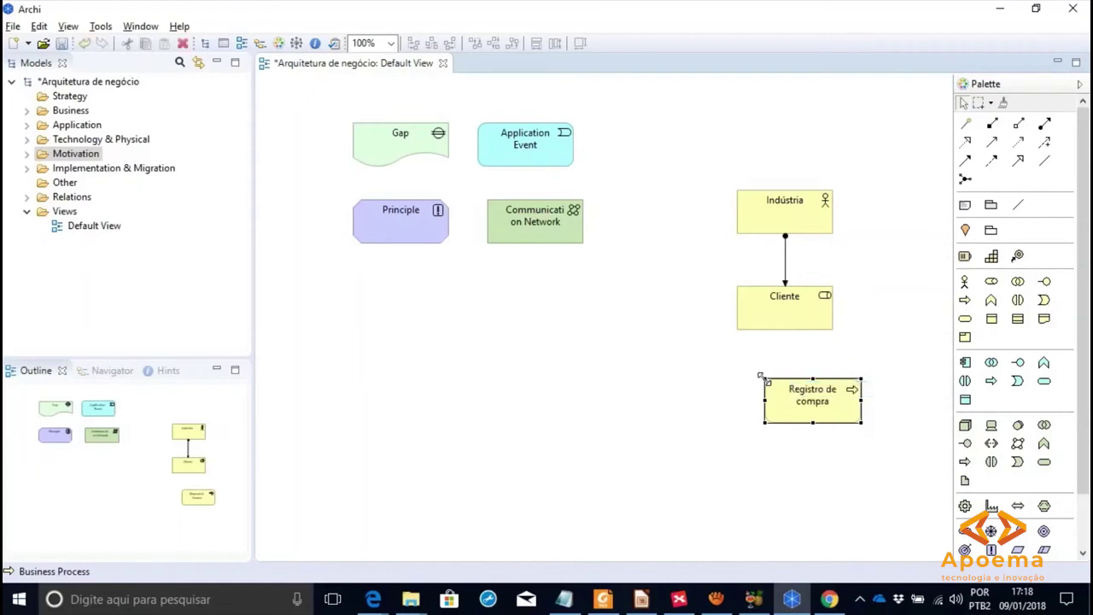
drag(832, 412, 813, 410)
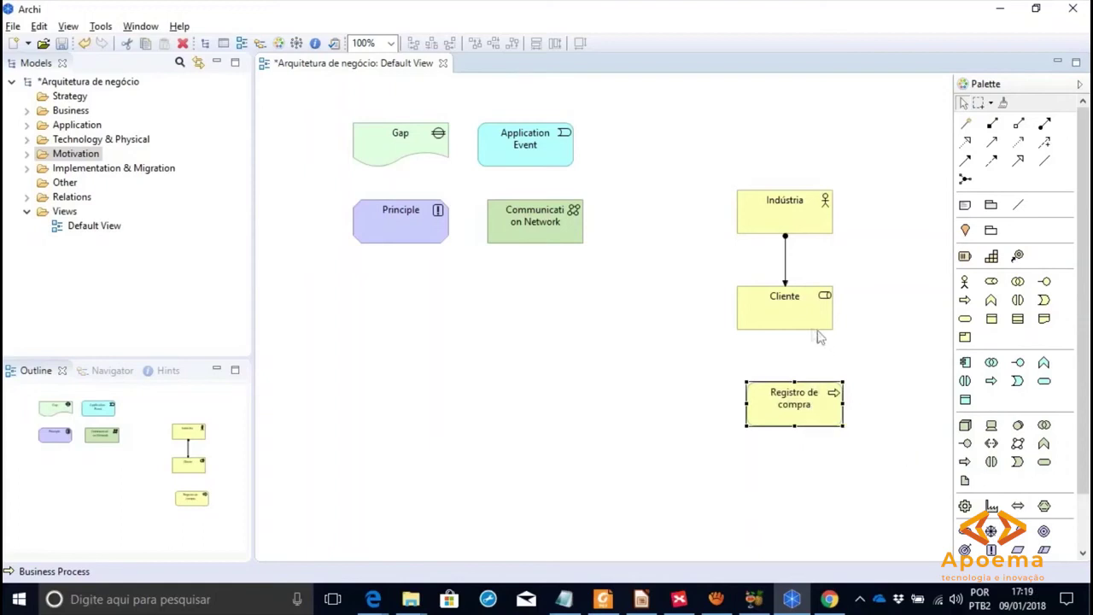
mouse_move(795, 405)
mouse_down()
mouse_move(785, 385)
mouse_move(795, 396)
mouse_up()
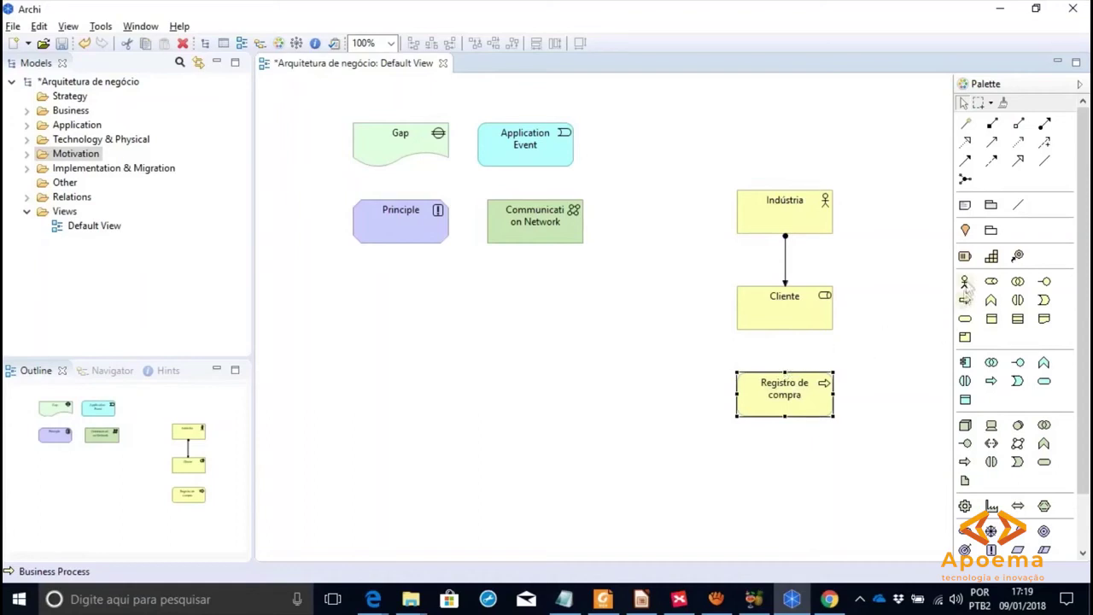
- Connect Cliente to Registro de compra with an assignment relation and move Registro de compra slightly closer to Cliente
click(1045, 126)
click(794, 316)
click(792, 383)
click(707, 382)
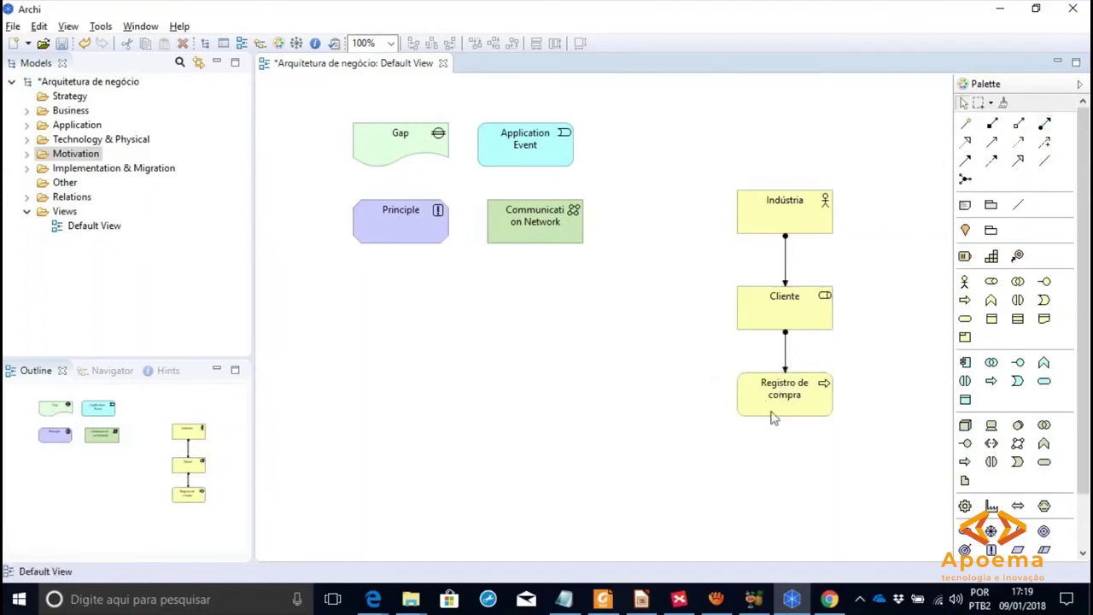
drag(809, 408, 807, 399)
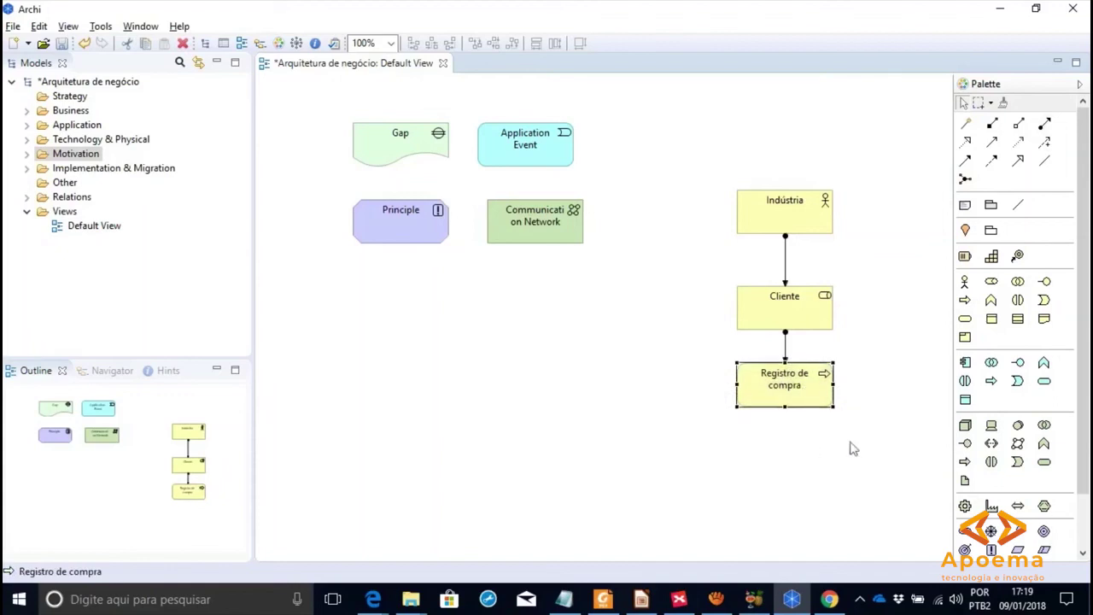
scroll(1046, 356, down, 1)
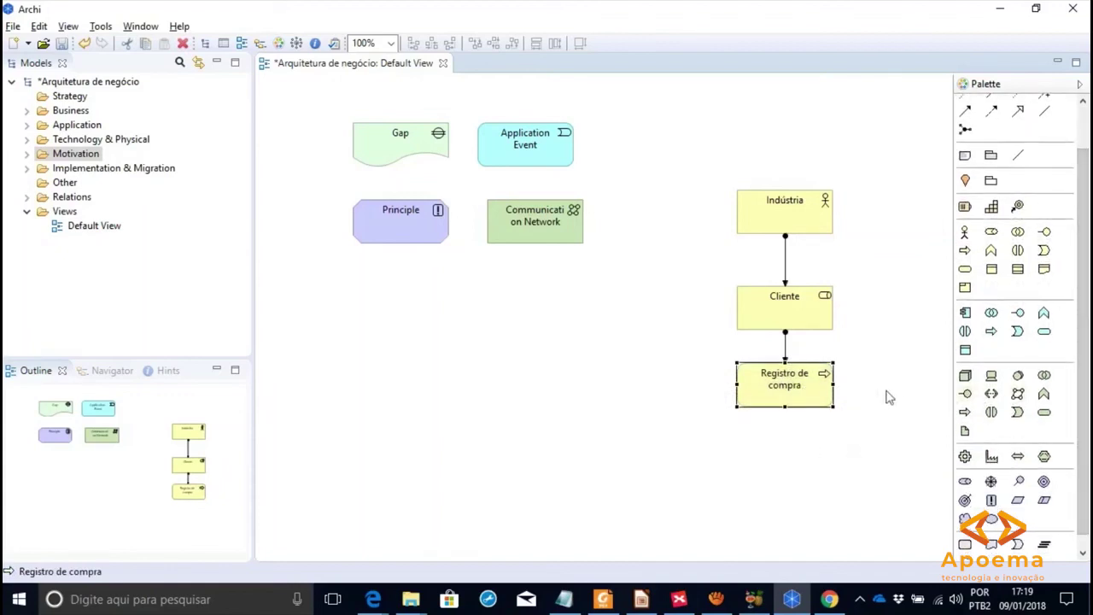